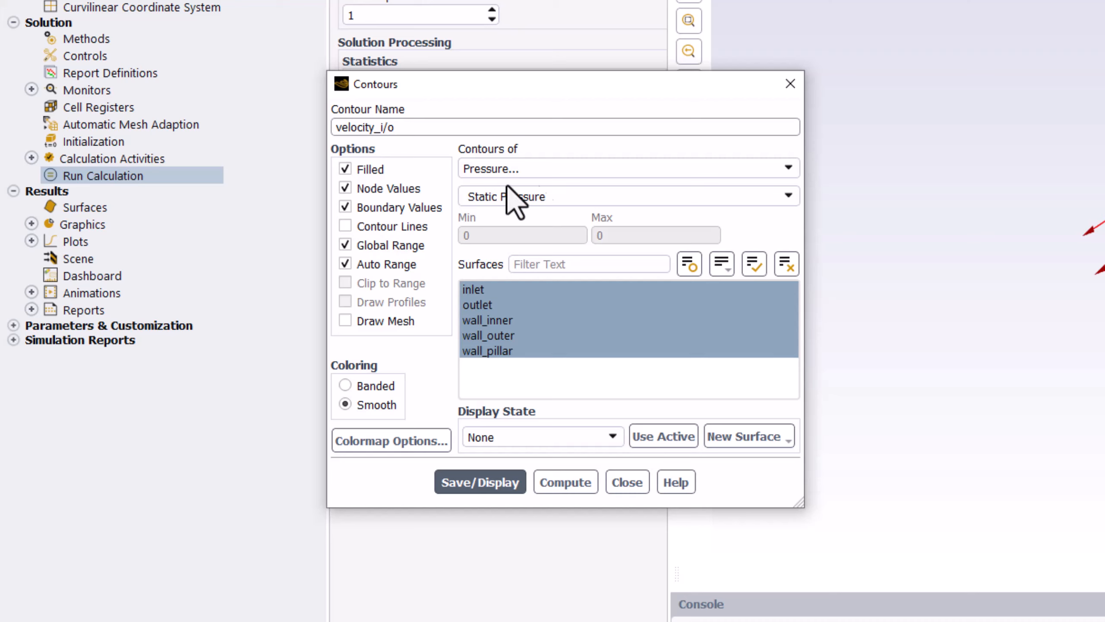
Step: Set the velocity_i/o contour to Velocity Magnitude on only the inlet and outlet surfaces, and save and display it
click(720, 172)
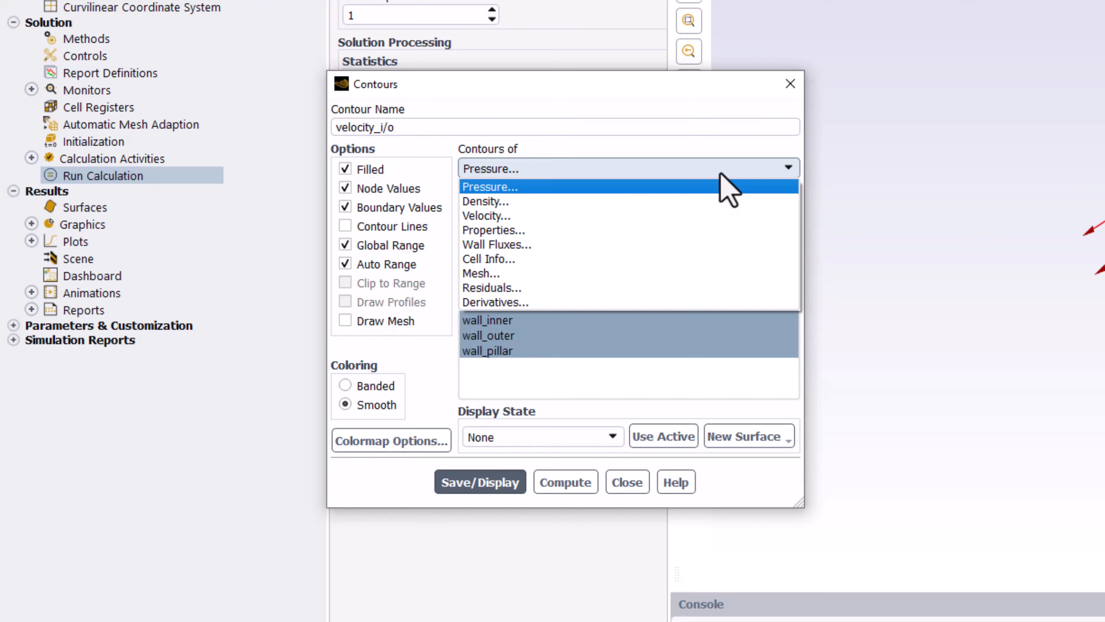
click(716, 216)
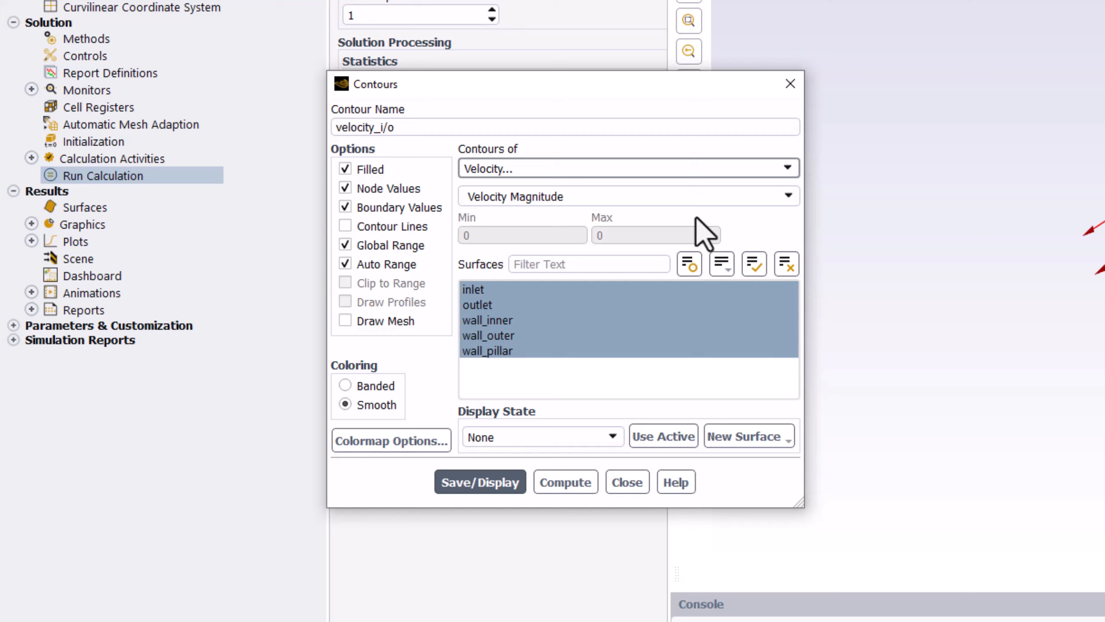
click(761, 305)
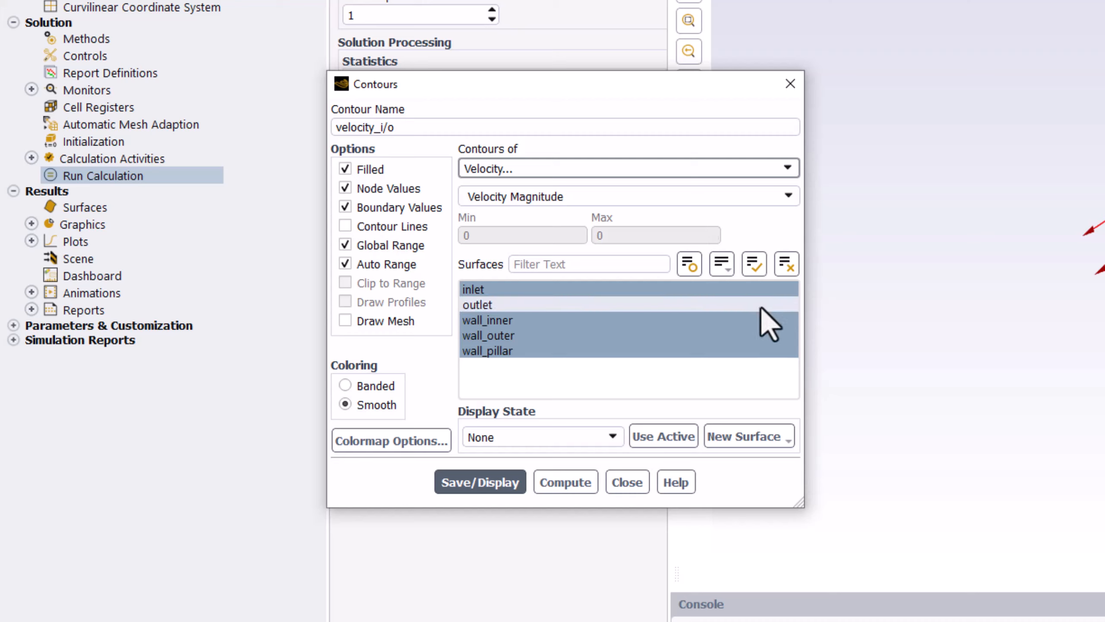
click(761, 307)
click(763, 319)
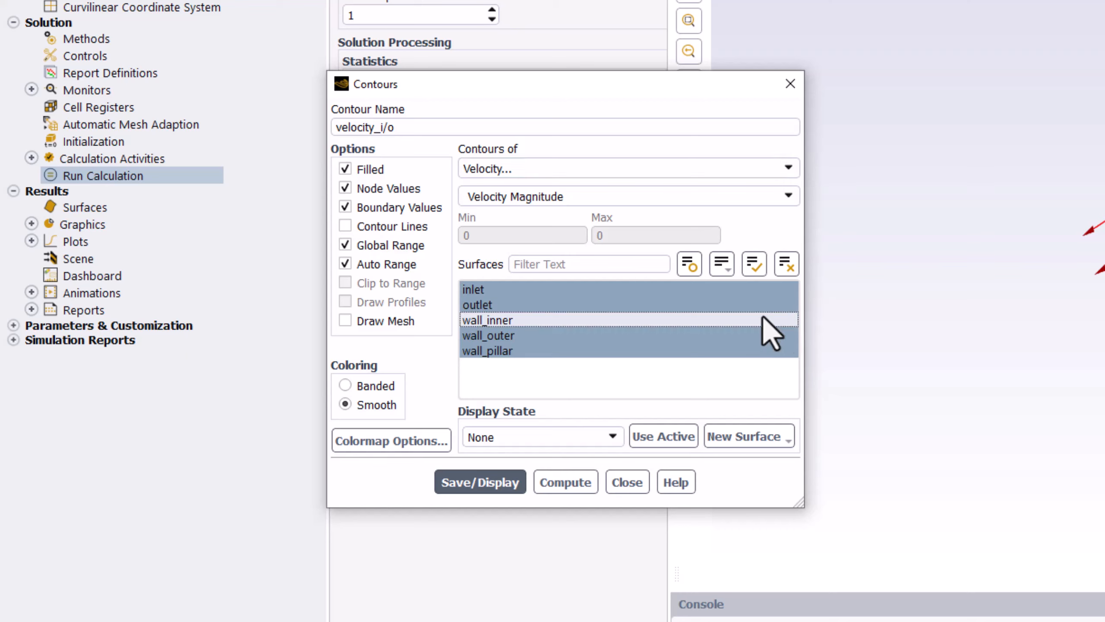
click(760, 335)
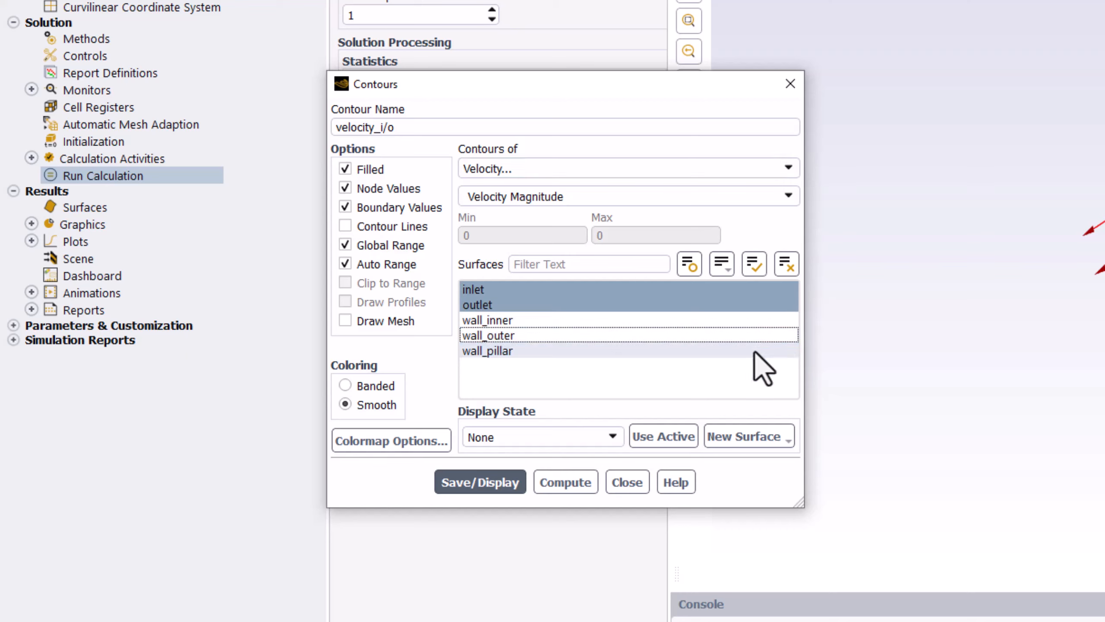
click(760, 350)
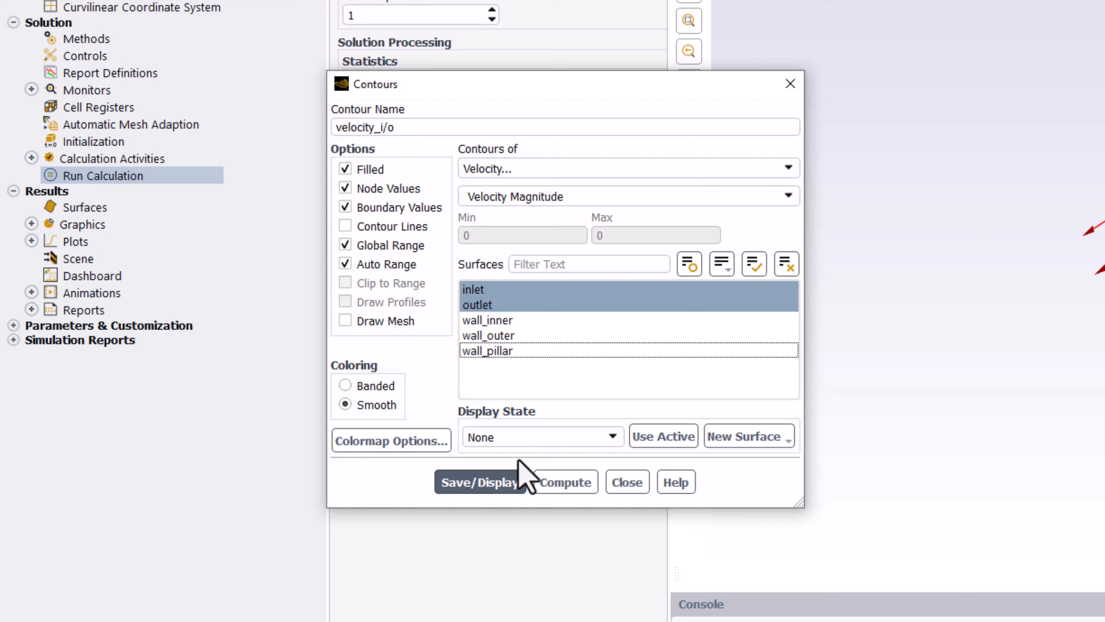
click(480, 481)
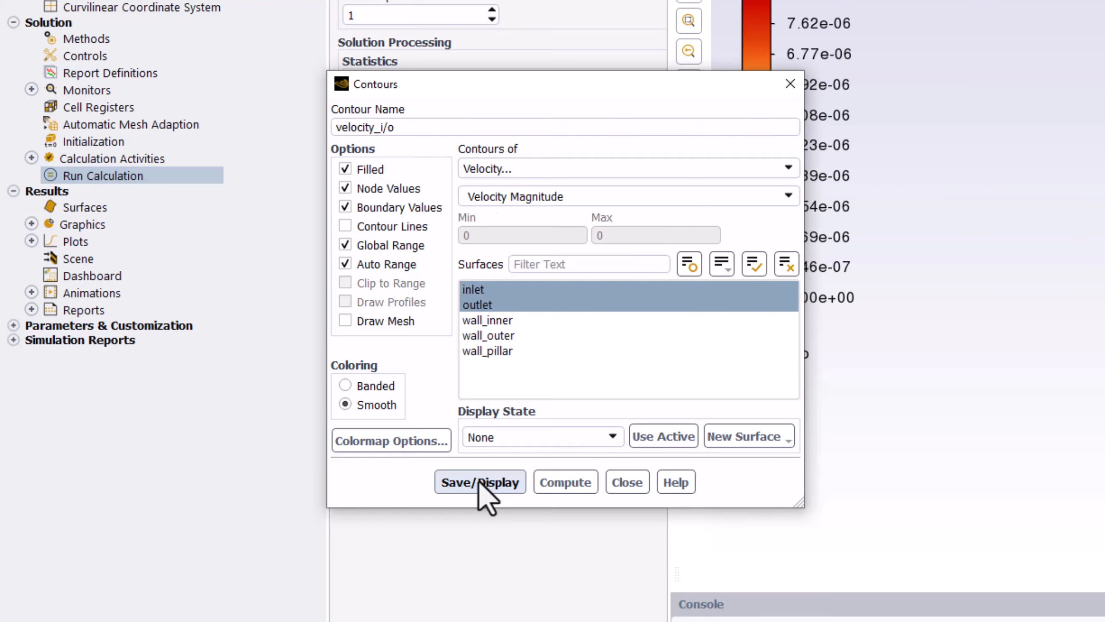
click(623, 484)
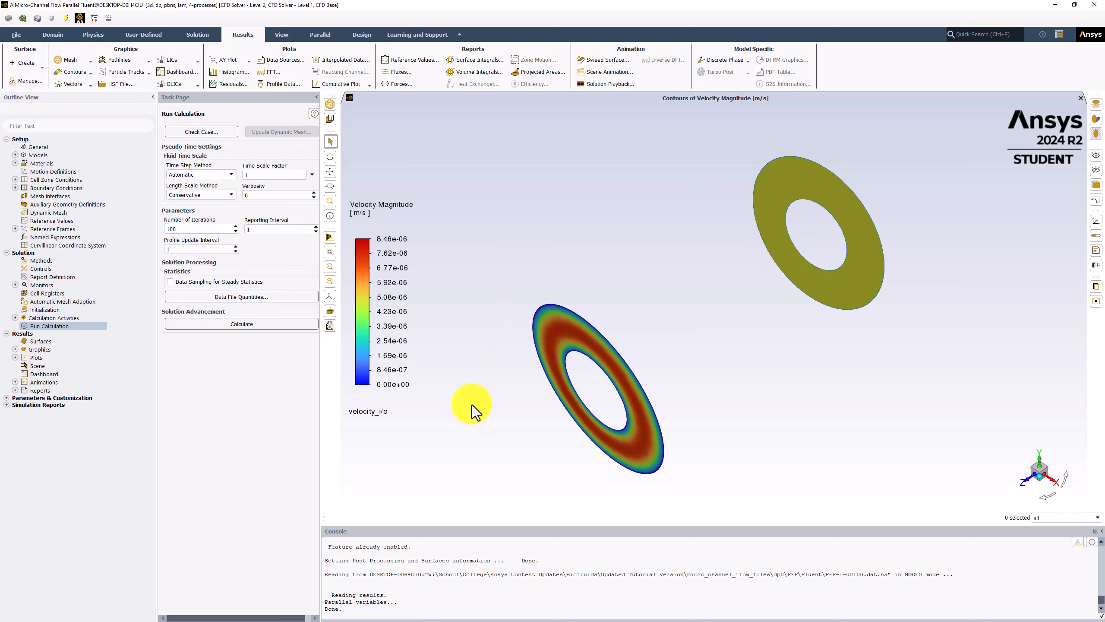
Step: Probe the velocity magnitude at a point on the inlet face of the contour plot
drag(471, 405, 510, 343)
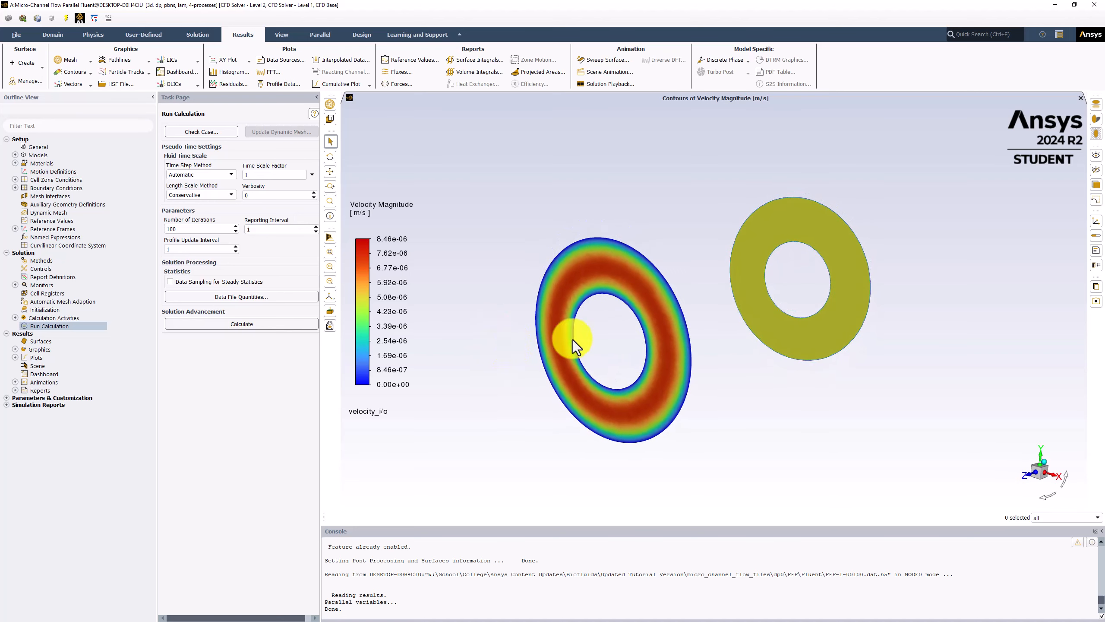
drag(894, 281, 602, 337)
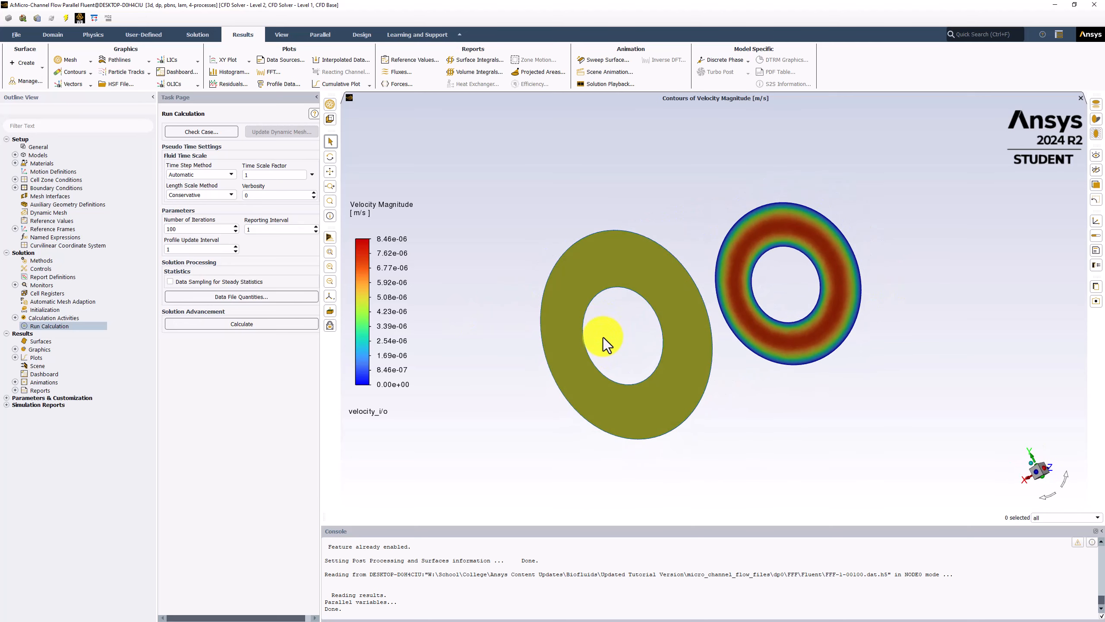
scroll(603, 337, up, 1)
scroll(669, 312, up, 2)
scroll(625, 344, up, 1)
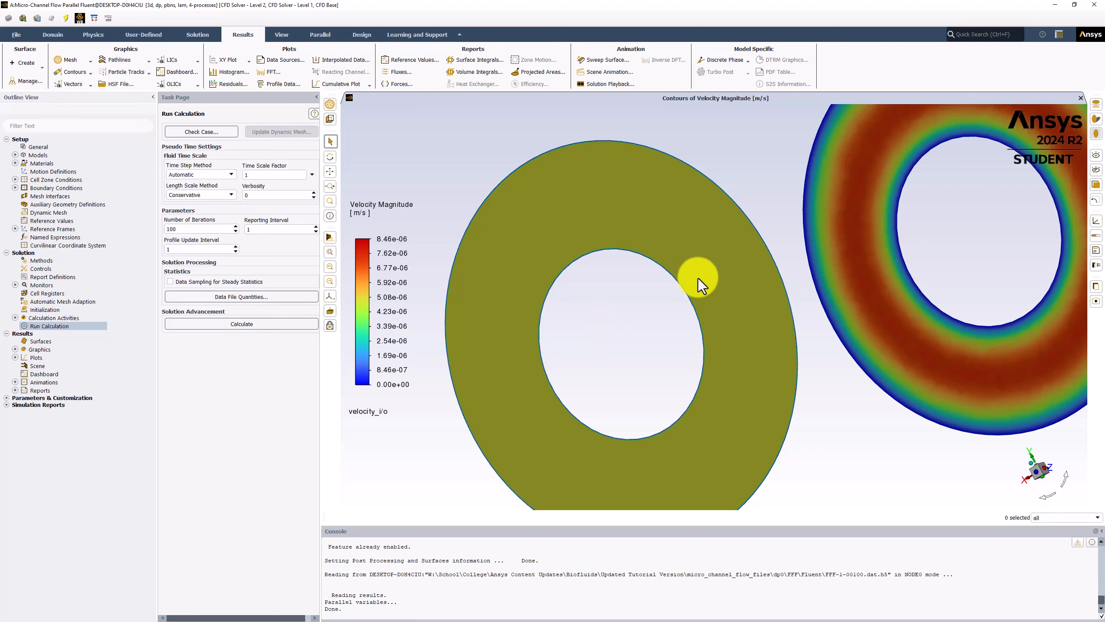
right_click(717, 269)
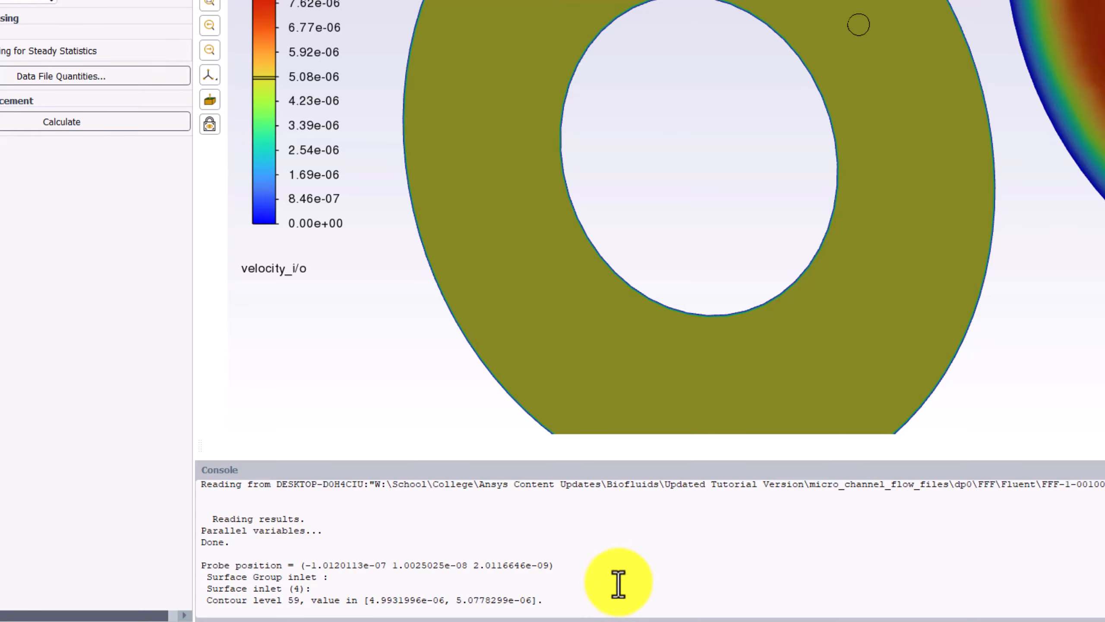
Step: Probe the velocity magnitude at a point on the outlet face
scroll(941, 398, down, 3)
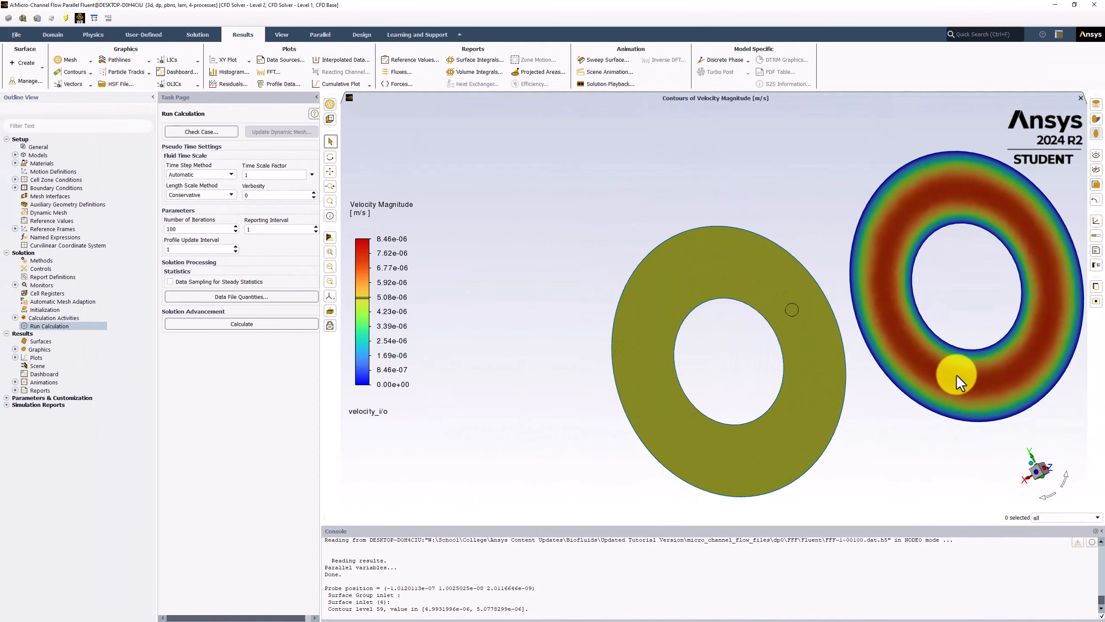
ctrl+middle_drag(848, 375, 684, 366)
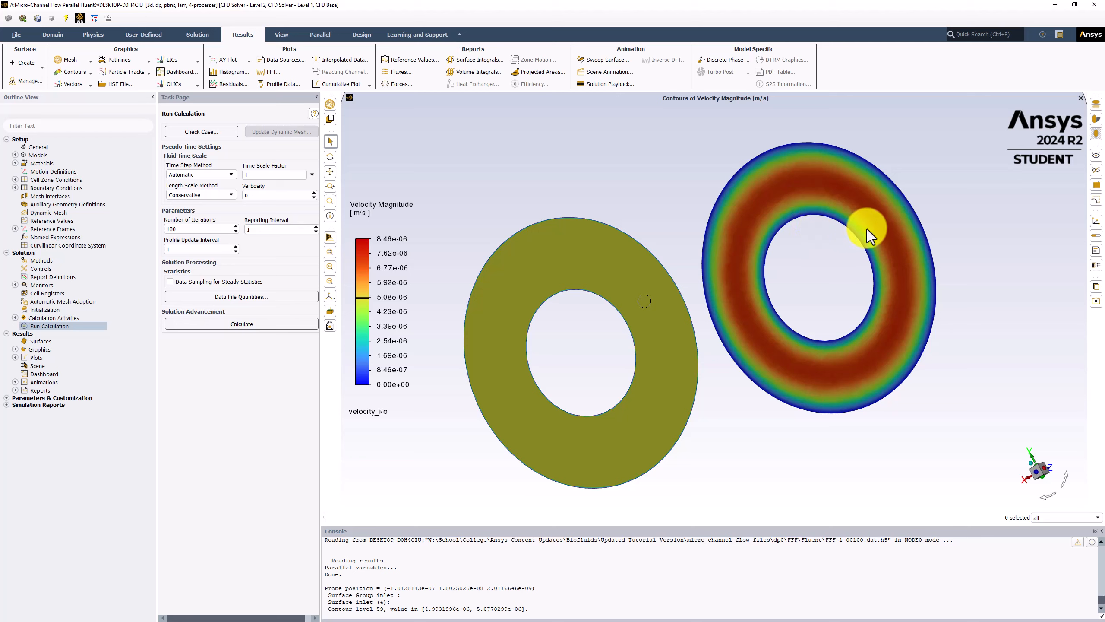
right_click(889, 232)
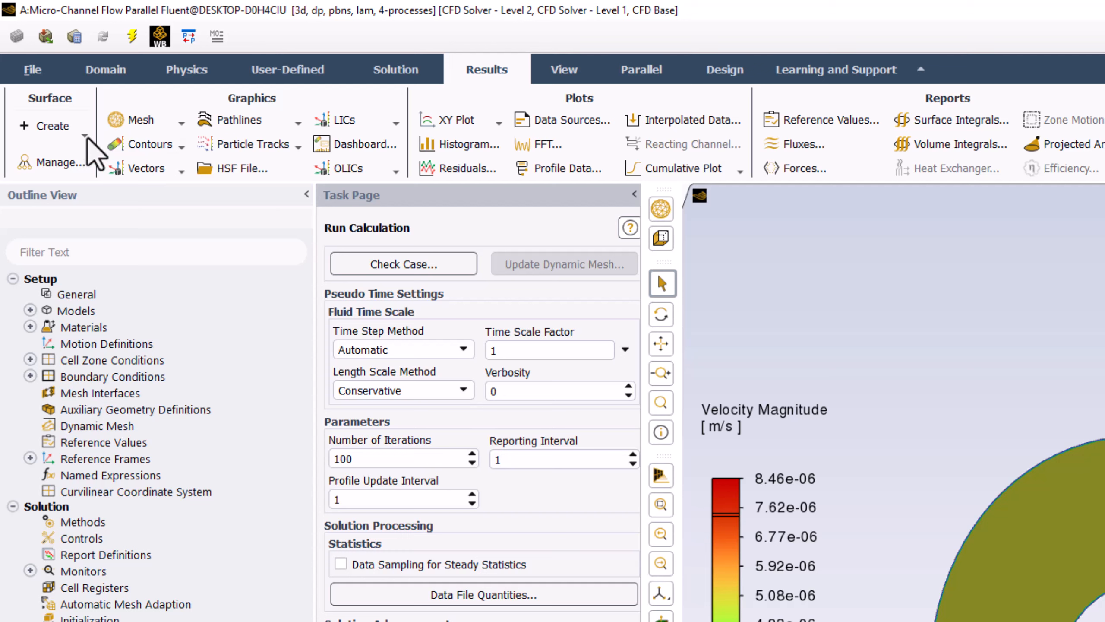
Step: Start a new plane surface named xy_offset using the XY Plane method
click(78, 135)
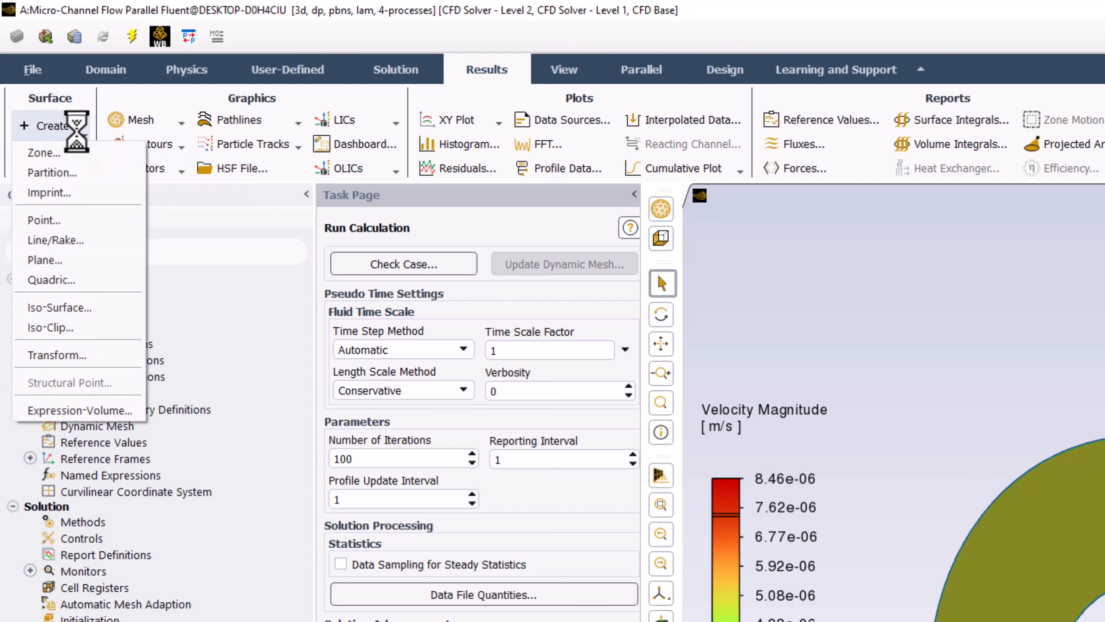
click(110, 267)
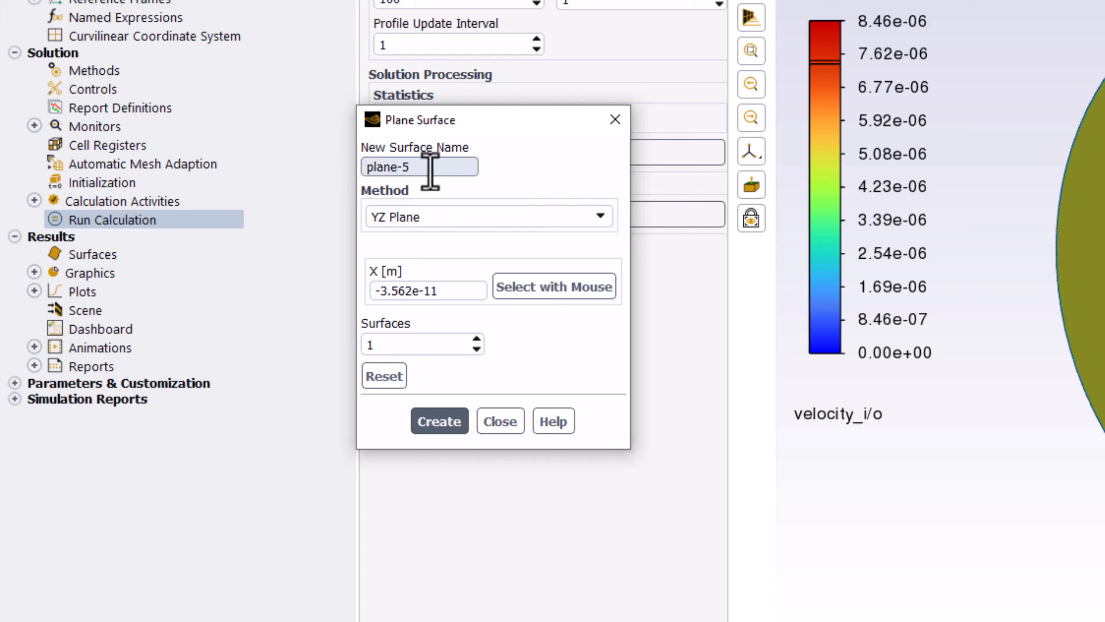
drag(431, 171, 315, 185)
text(xy)
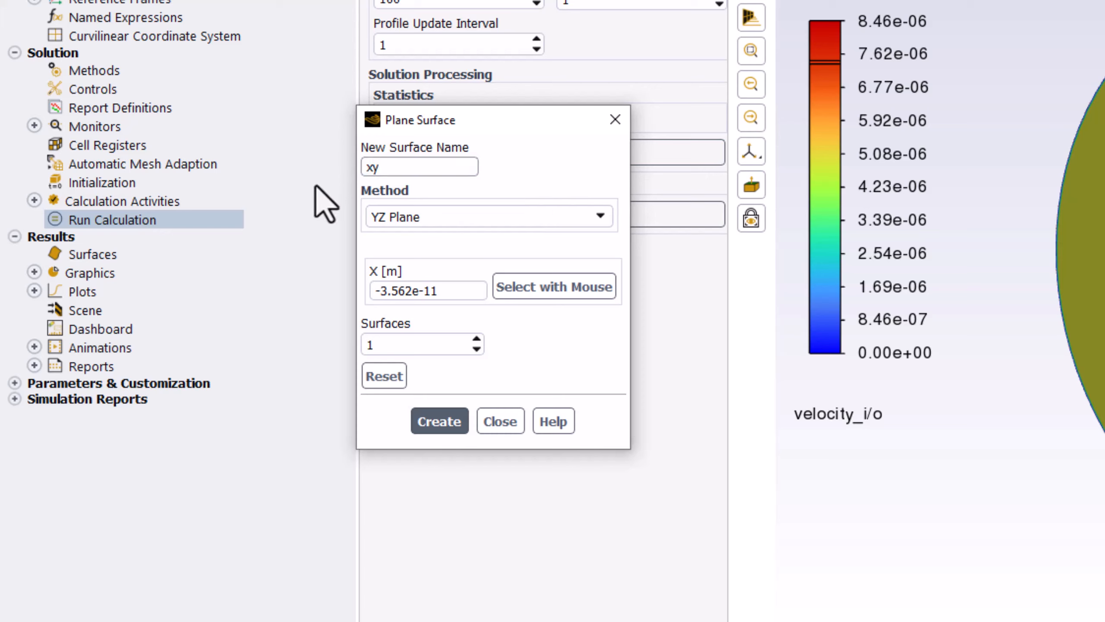
text(_offset)
click(566, 224)
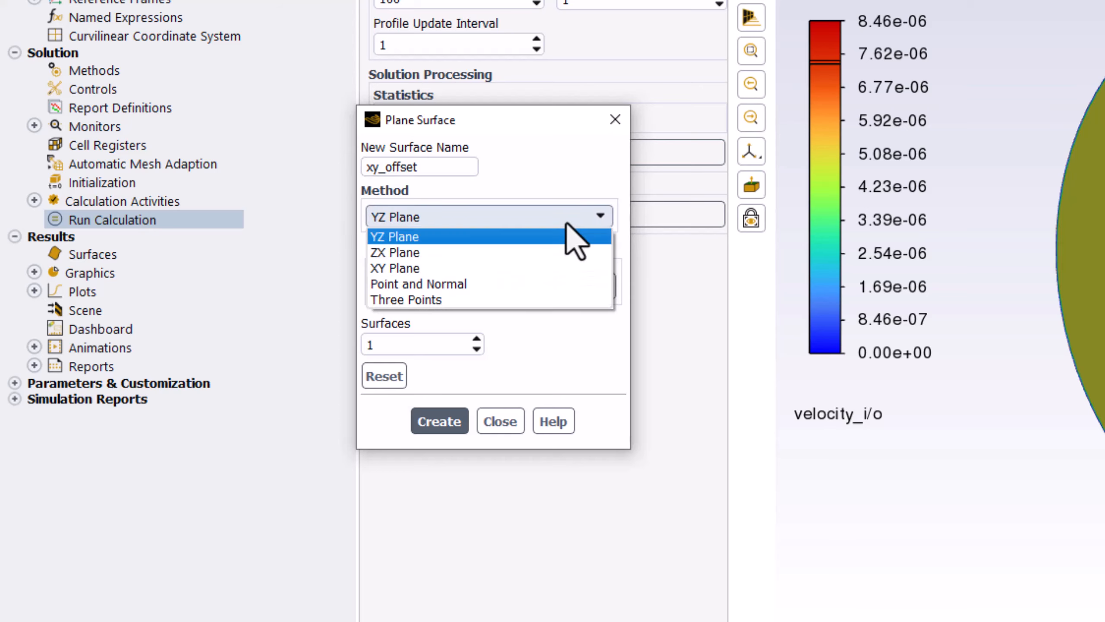
click(575, 267)
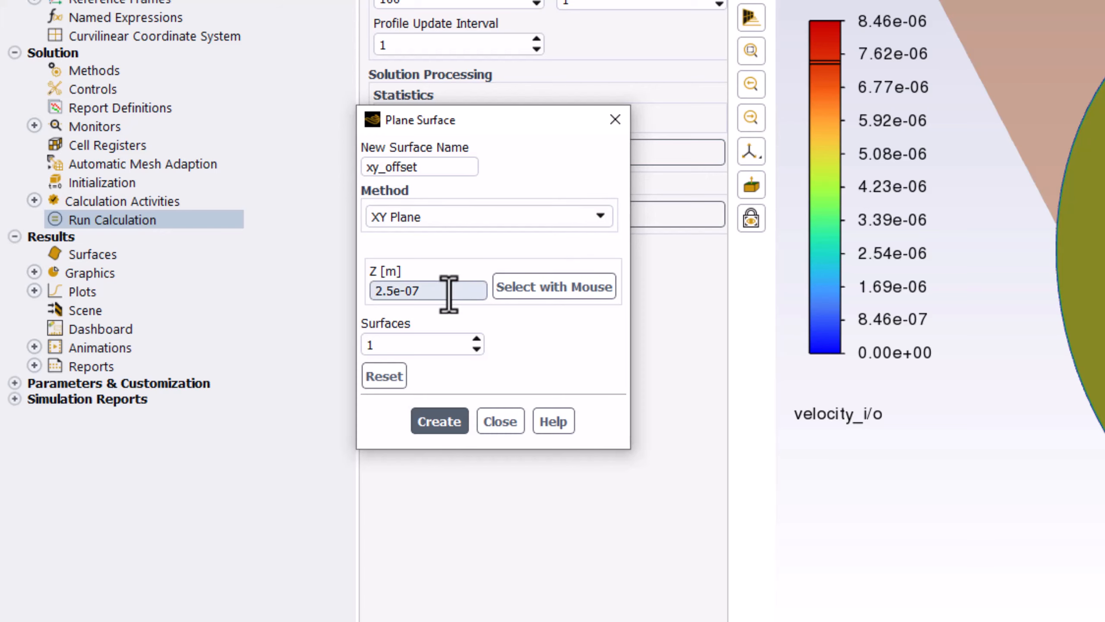
Step: Set the plane's Z position to 1.6E-7 m and create the surface
drag(448, 294, 357, 290)
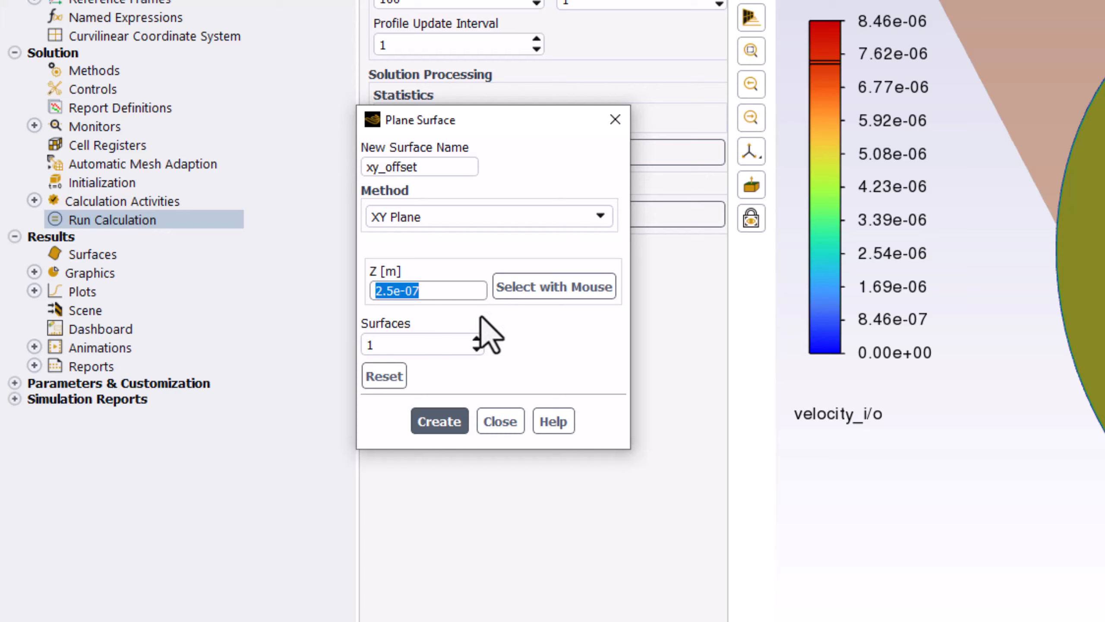
text(1)
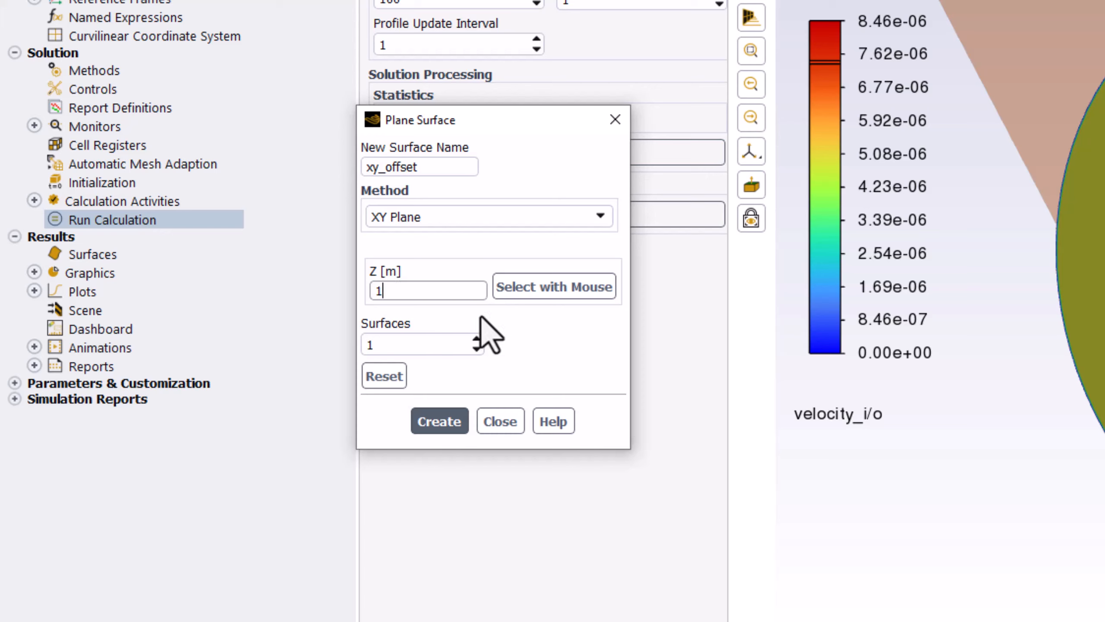
text(.6E-7)
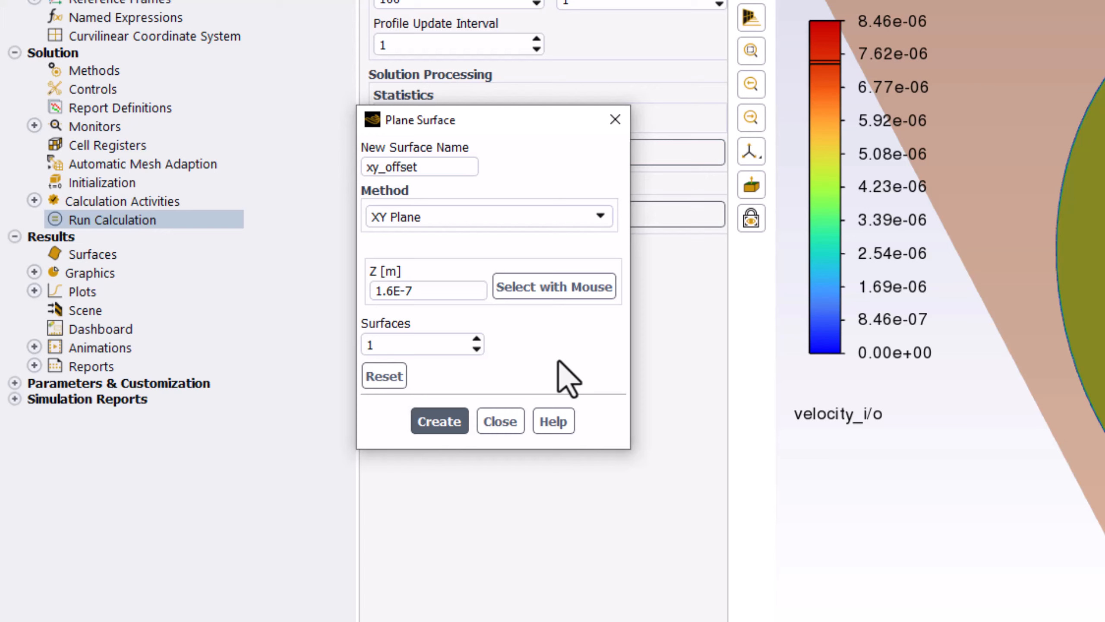
click(429, 421)
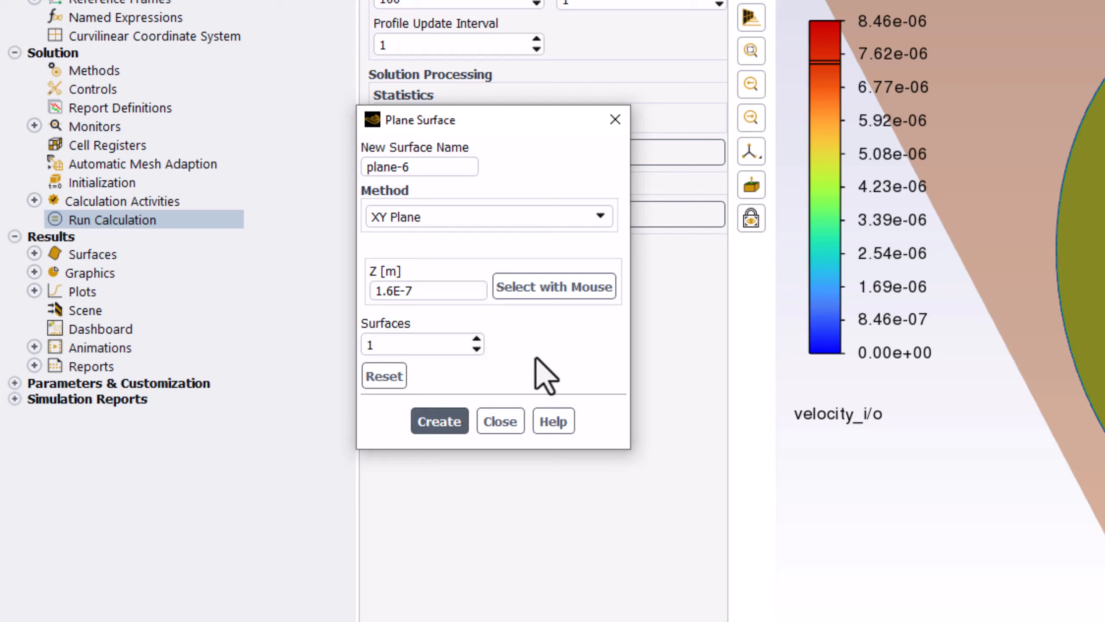
click(504, 421)
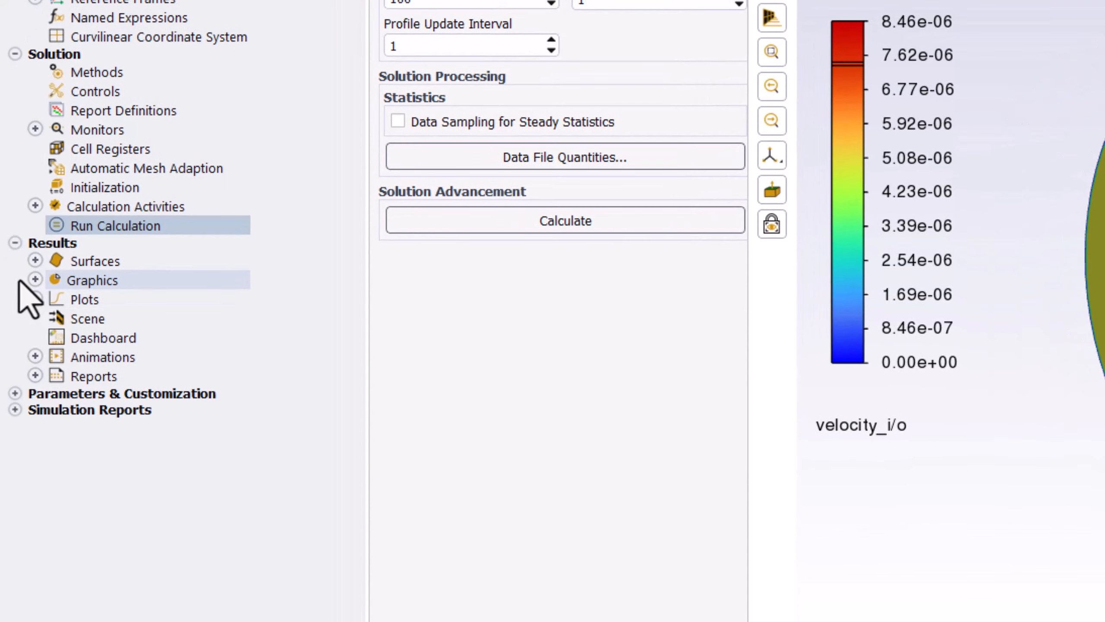
Step: Edit the velocity_i/o contour to include the xy_offset surface, and save and display it
click(34, 279)
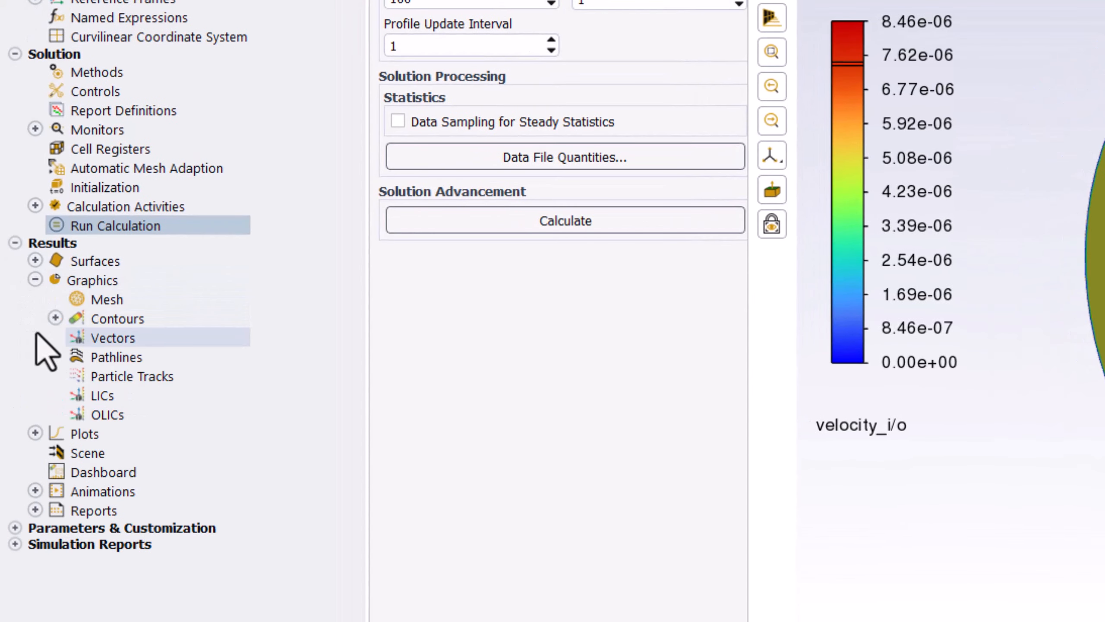
click(53, 321)
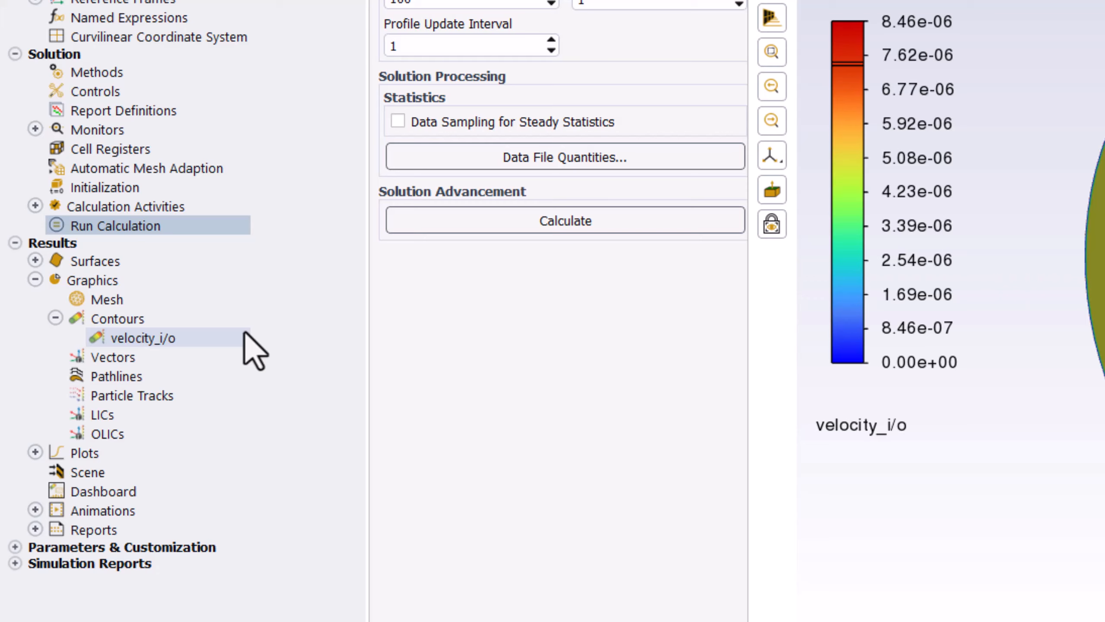
right_click(245, 335)
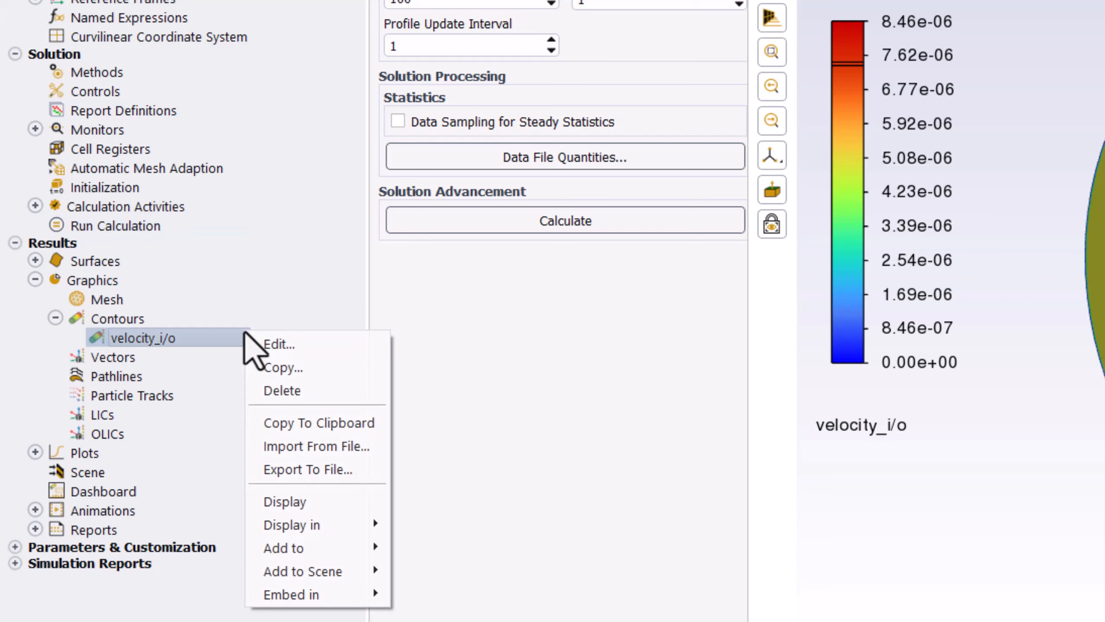
click(354, 344)
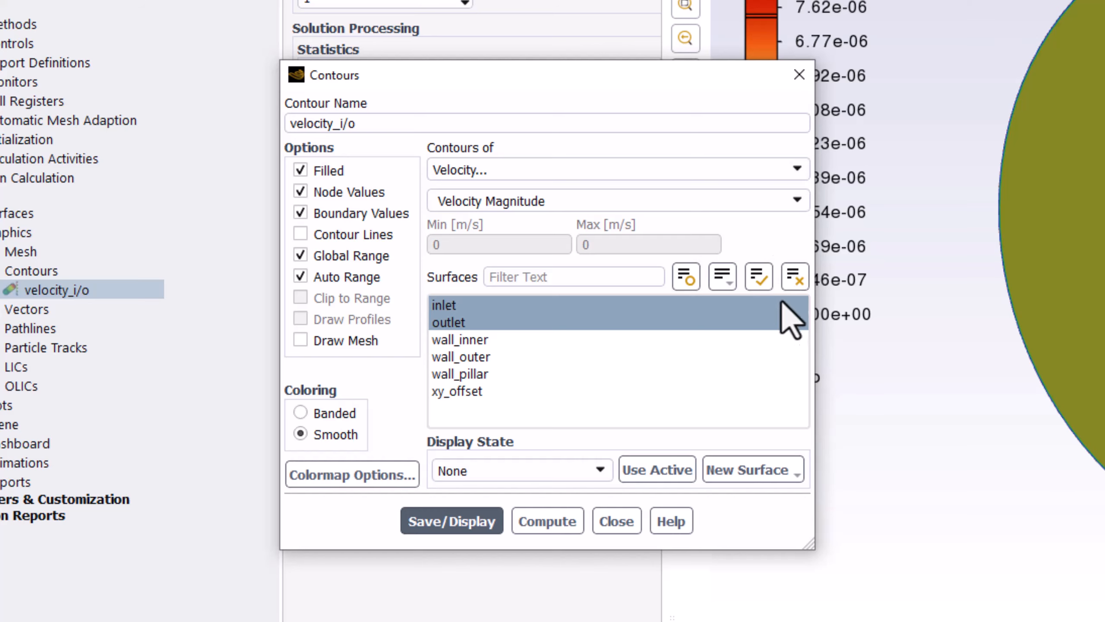
click(757, 392)
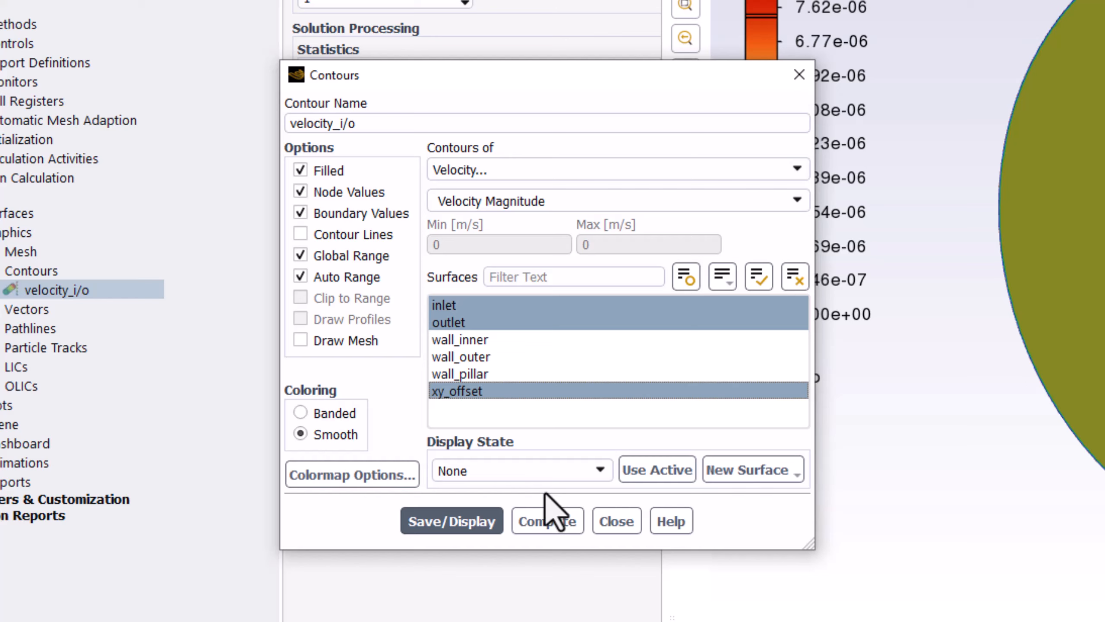
click(457, 532)
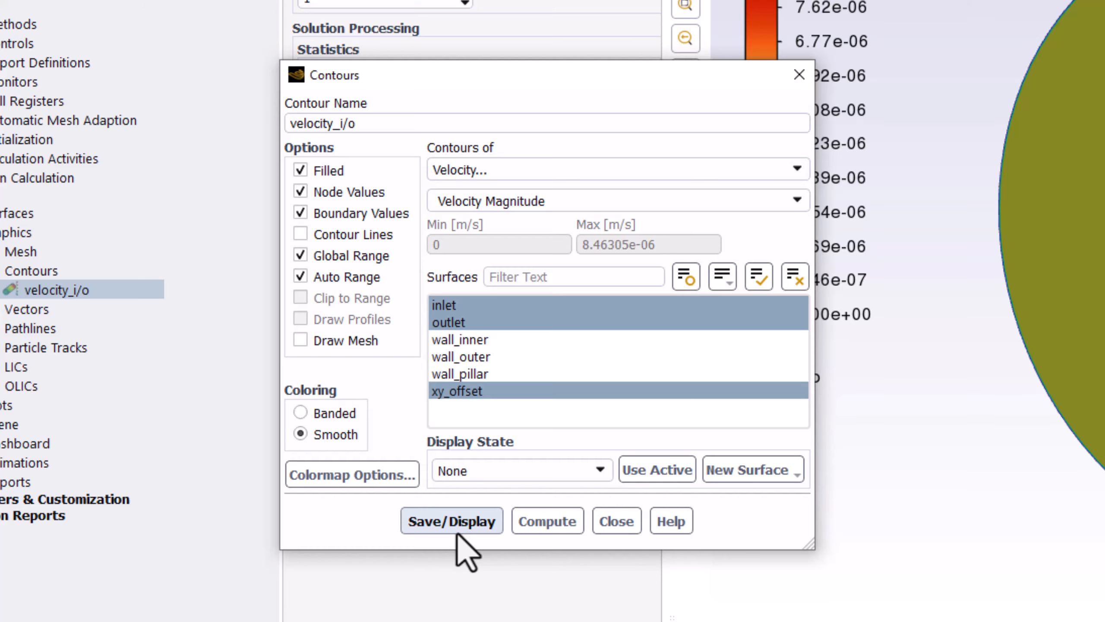
click(623, 524)
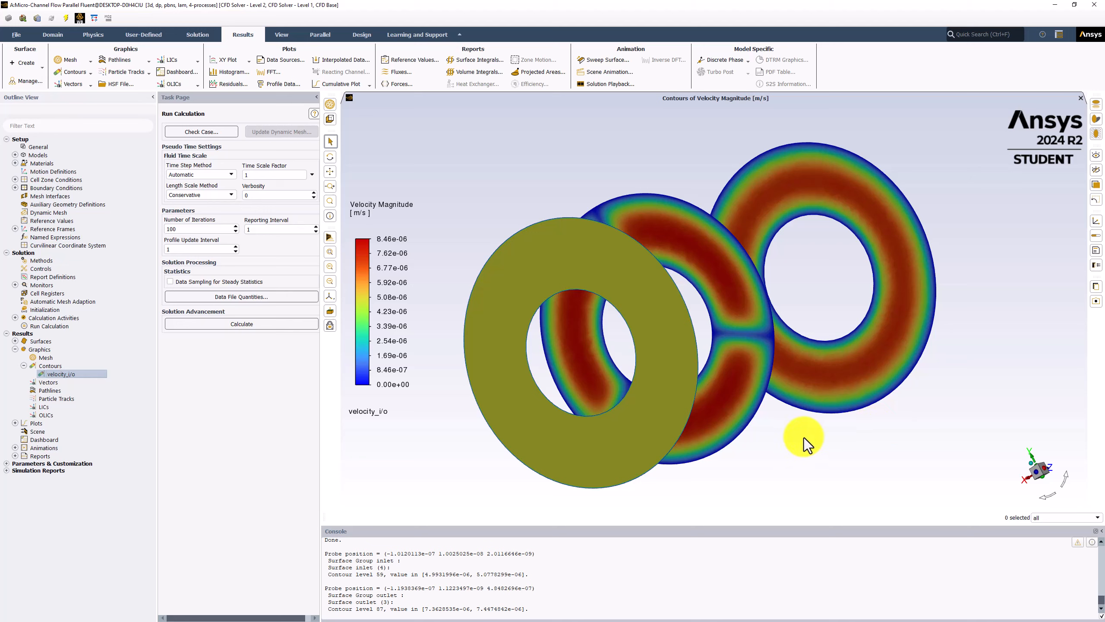
Step: Examine the xy_offset cross-section between inlet and outlet and probe the velocity magnitude in its lower channel
drag(805, 431, 827, 439)
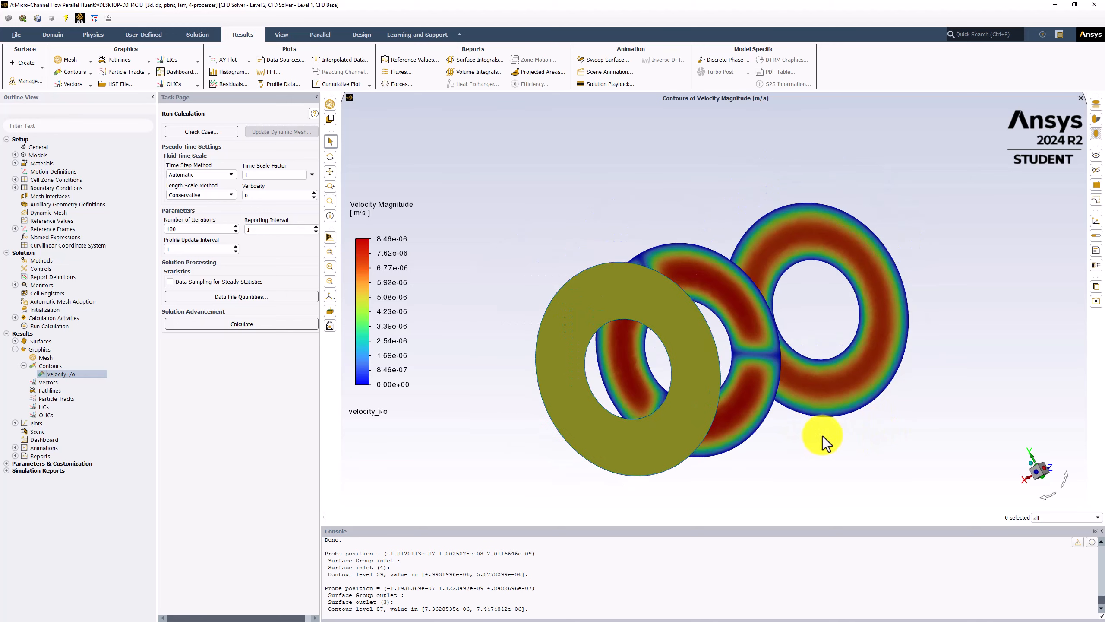
drag(948, 424, 854, 435)
drag(735, 453, 787, 405)
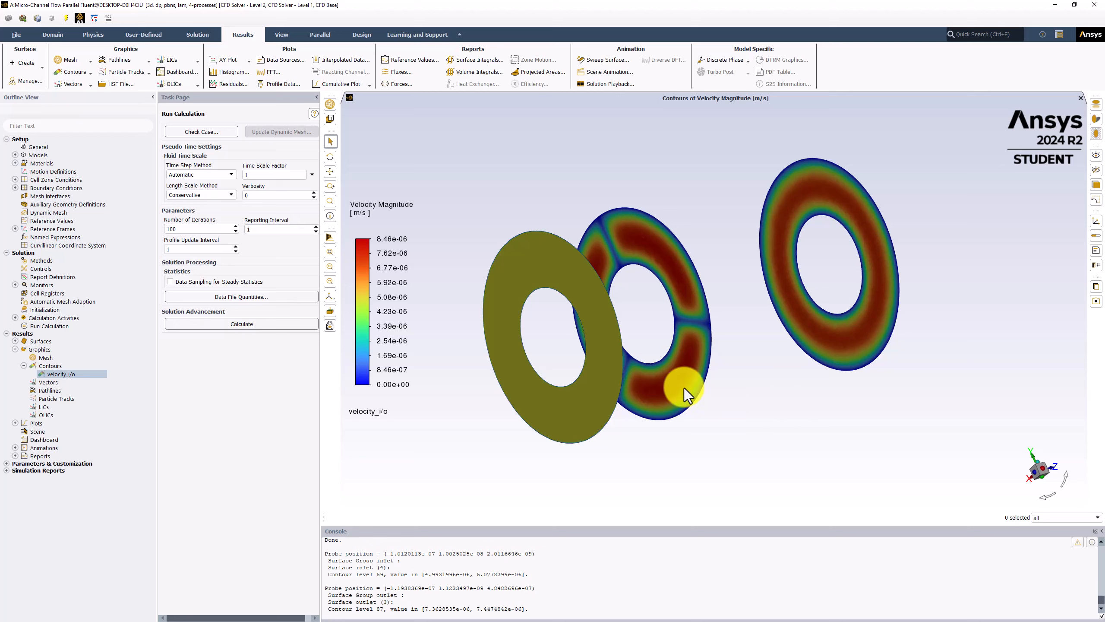
click(669, 383)
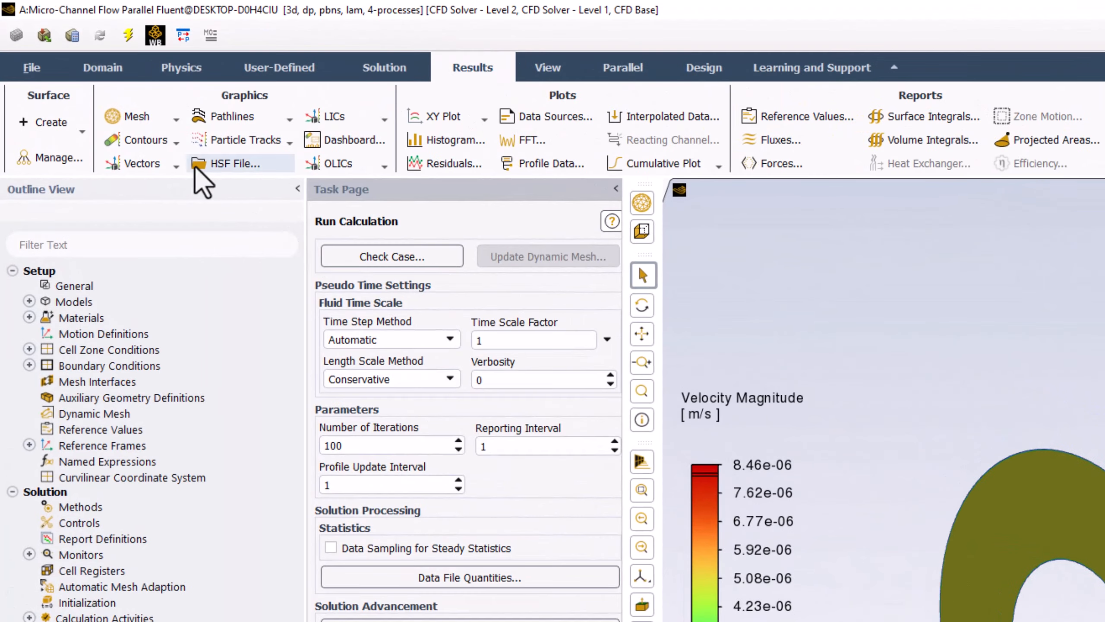
Step: Start a new contour plot named pressure_i/o showing static pressure
click(160, 141)
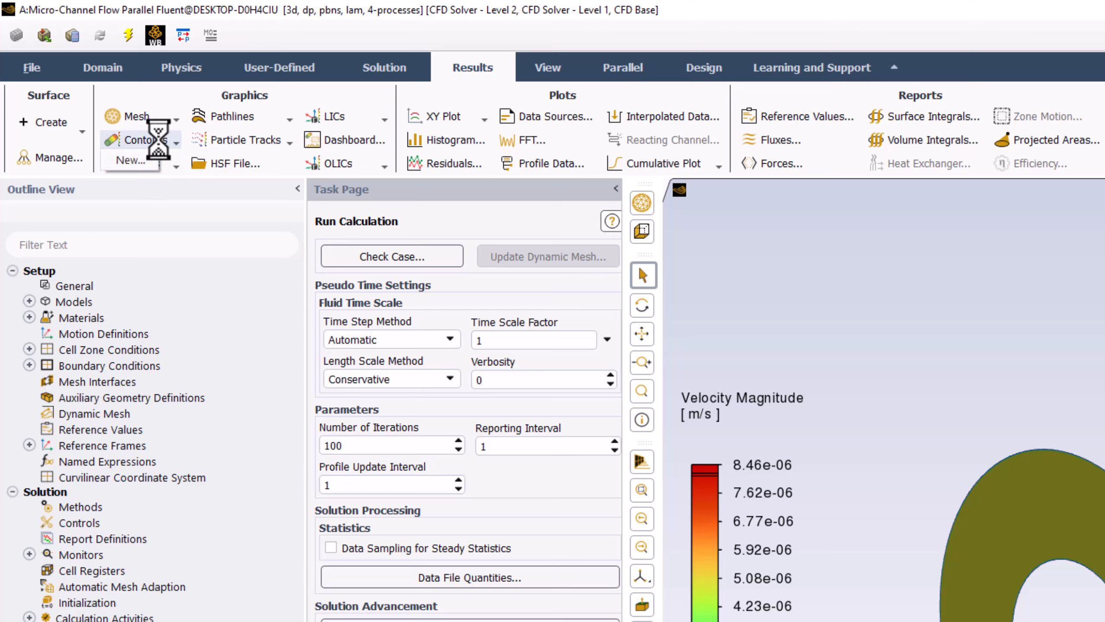
click(130, 160)
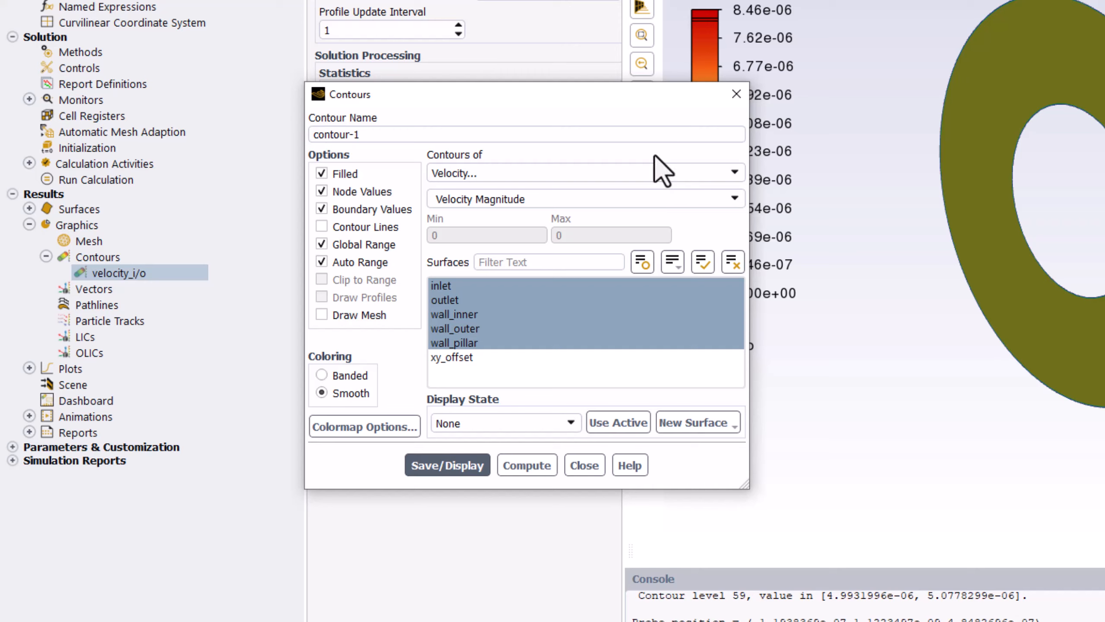
click(420, 135)
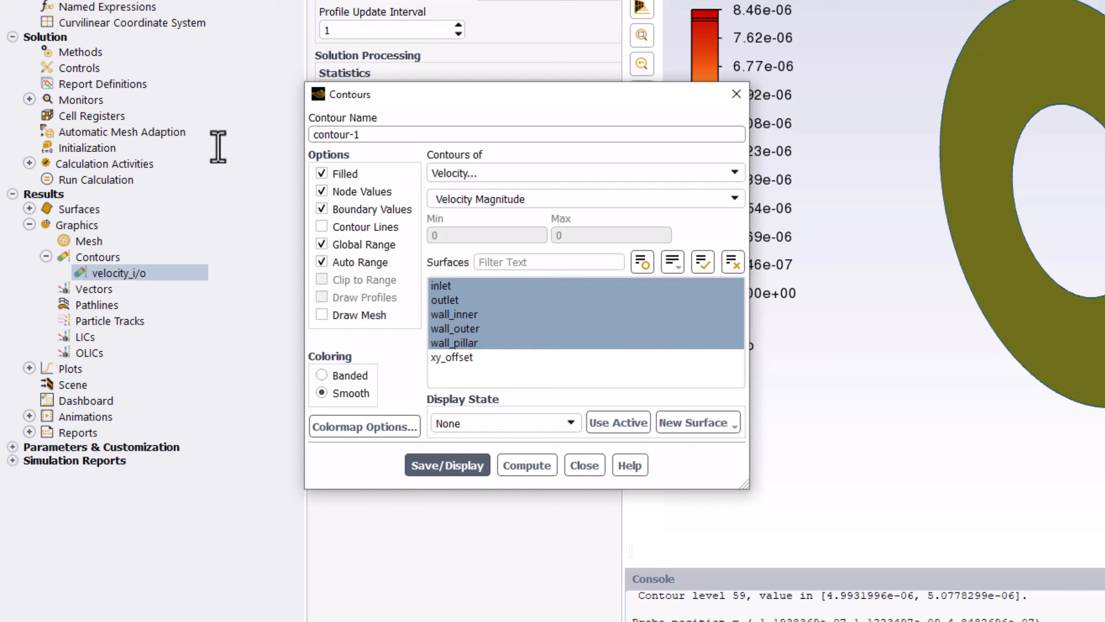
key(ctrl+a)
text(pressure_i/o)
click(725, 176)
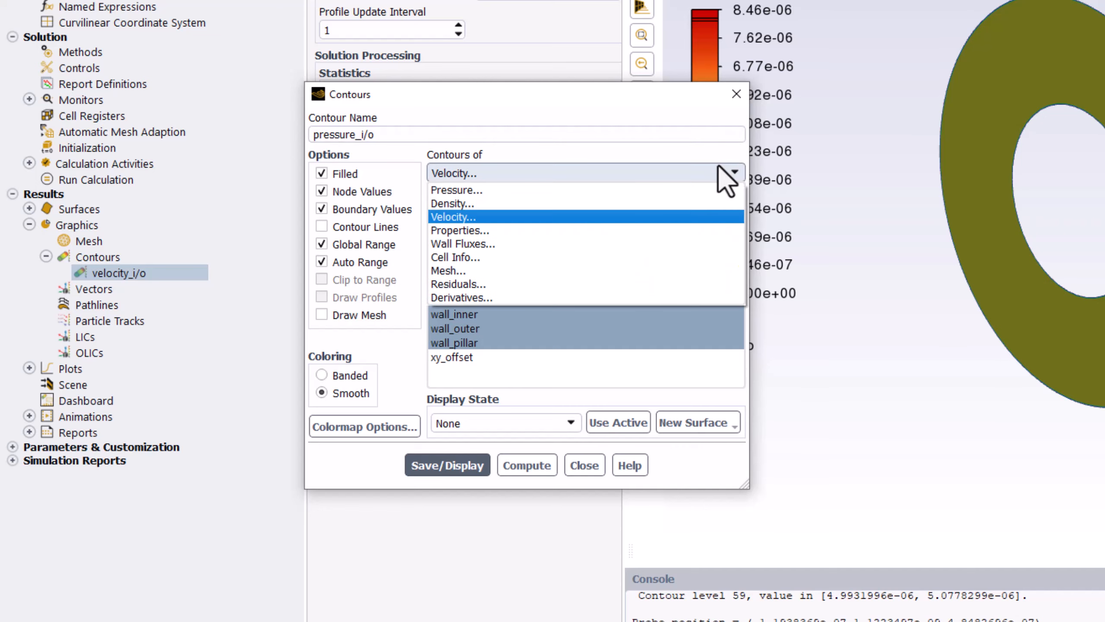
click(721, 190)
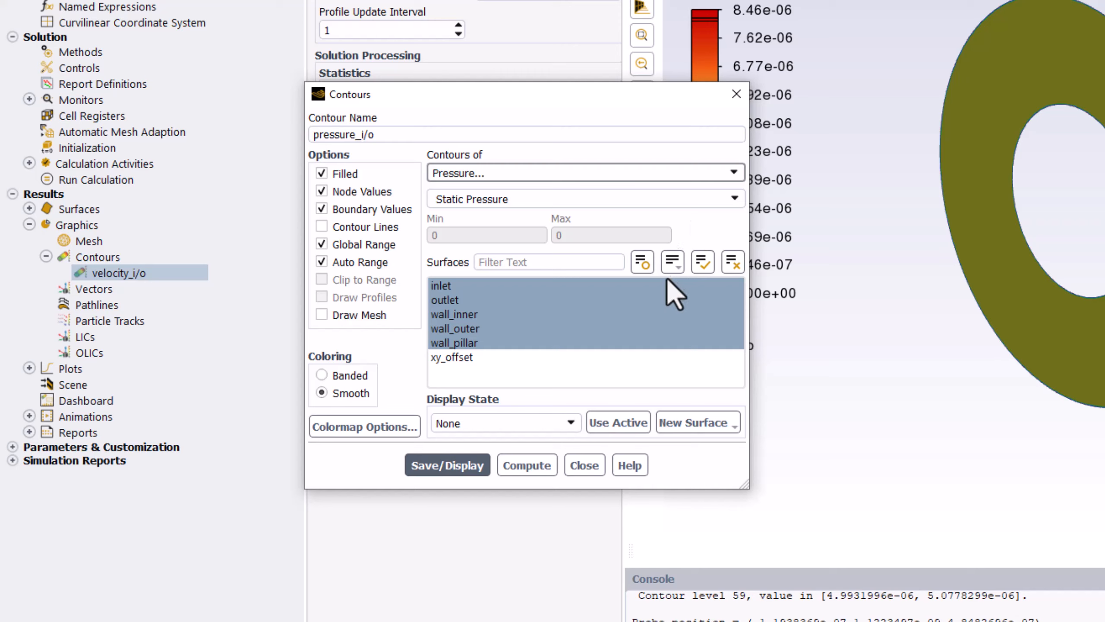
Step: Limit the pressure_i/o contour to the inlet, outlet and xy_offset surfaces, then save and display it
click(660, 314)
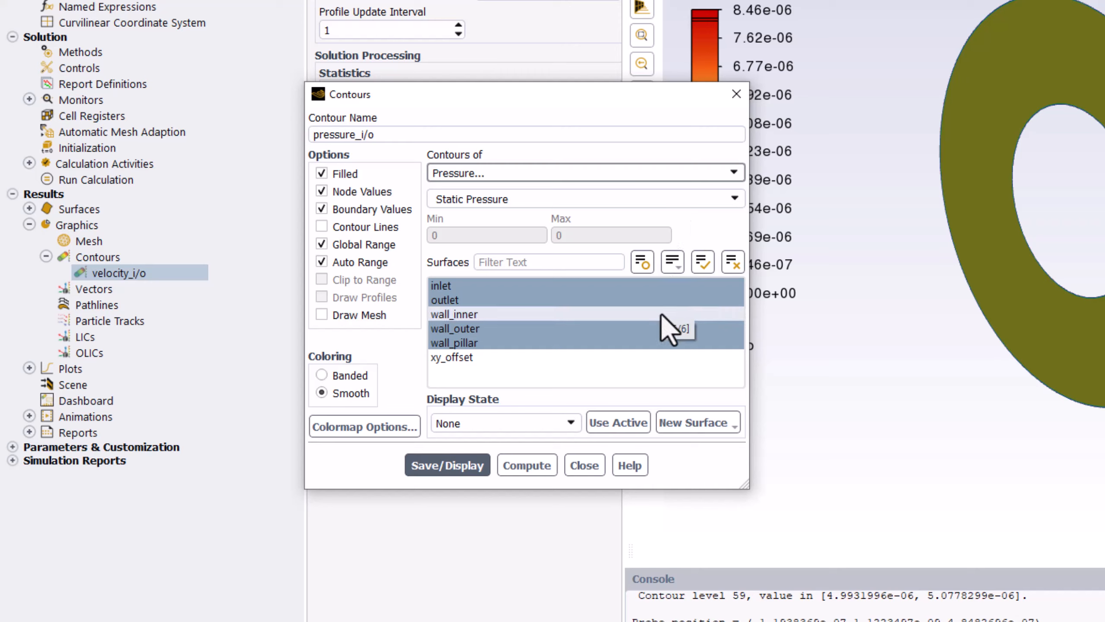
click(651, 329)
click(645, 348)
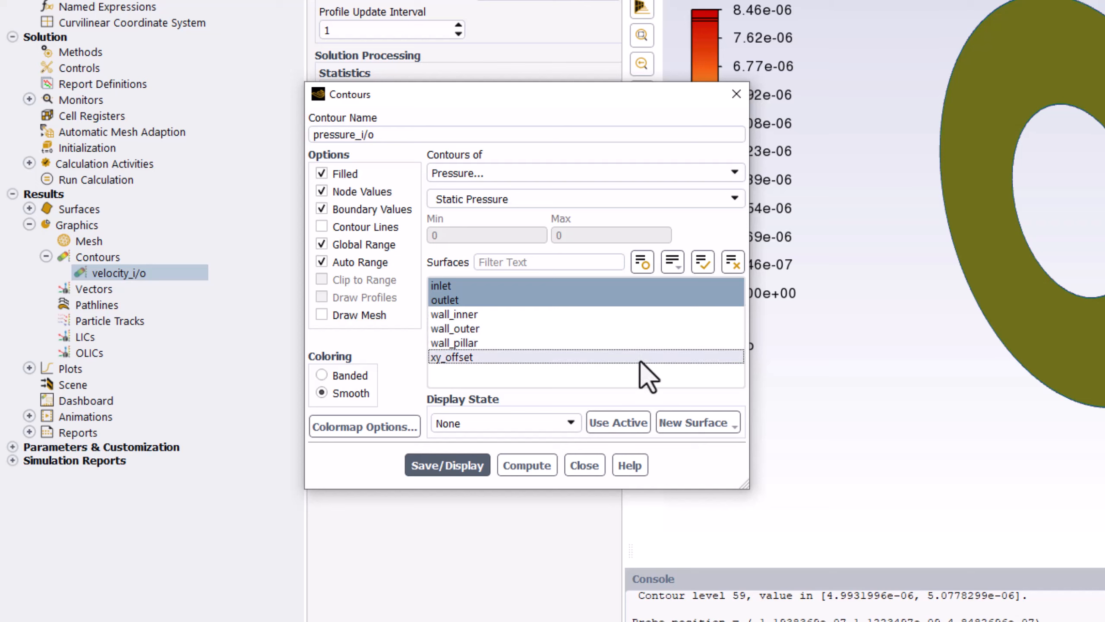
click(640, 361)
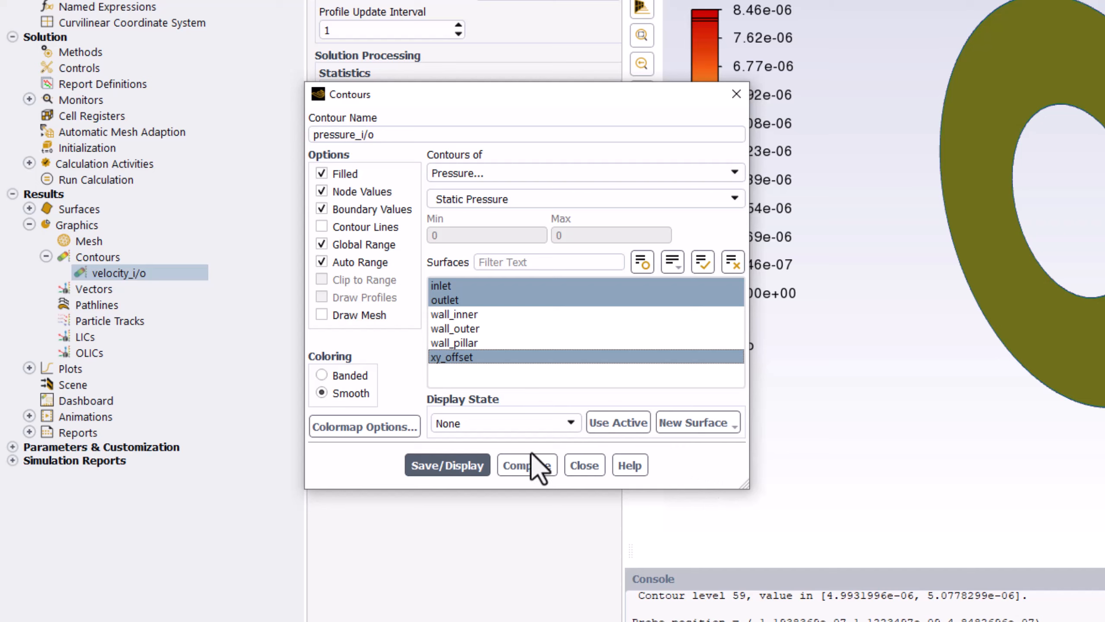
click(456, 467)
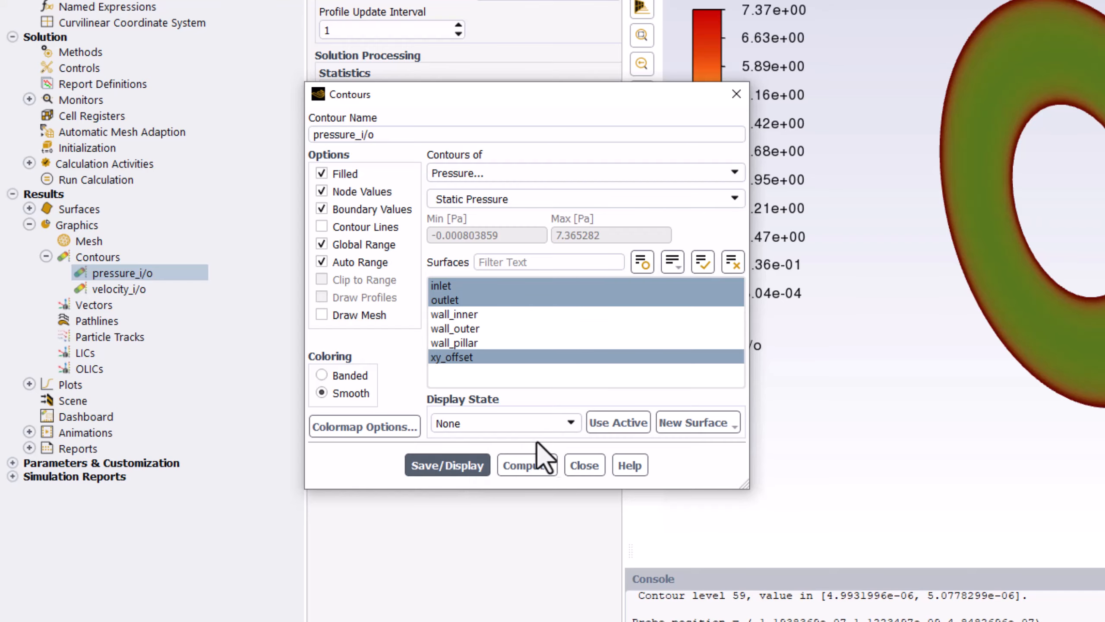
click(583, 466)
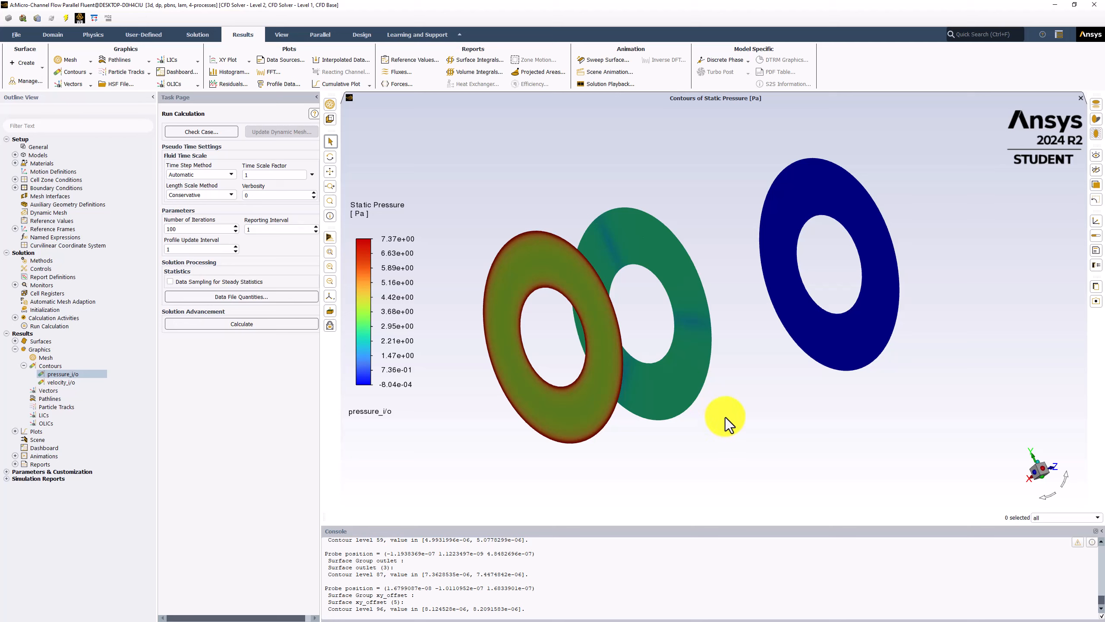
Step: Examine the static pressure distribution on the inlet, xy_offset and outlet cross-sections from several angles
ctrl+middle_drag(730, 416, 859, 404)
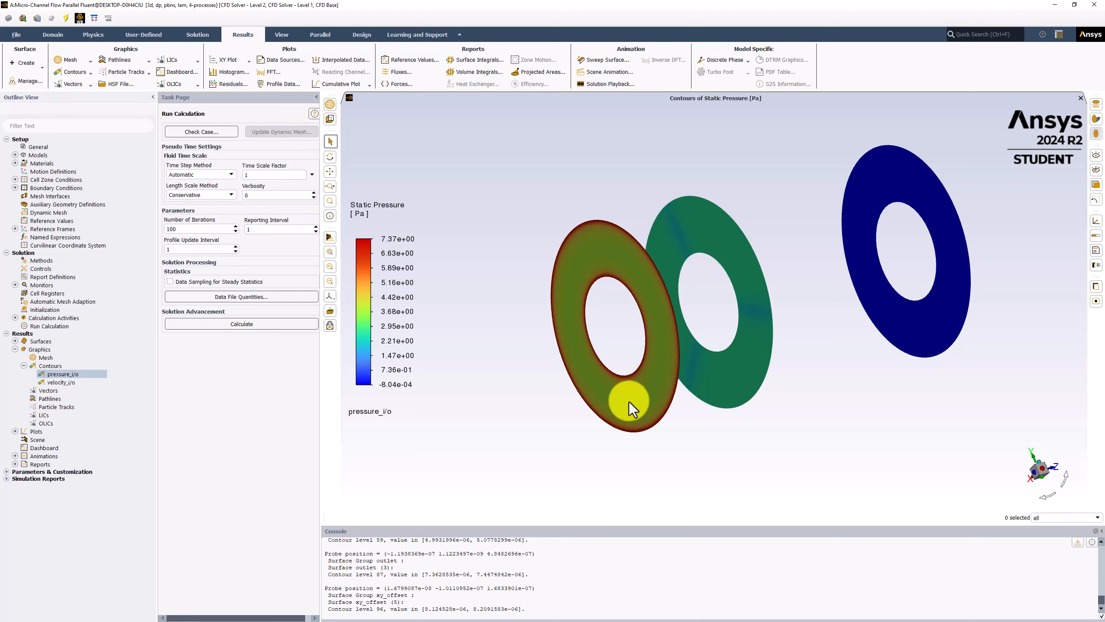
drag(628, 402, 683, 384)
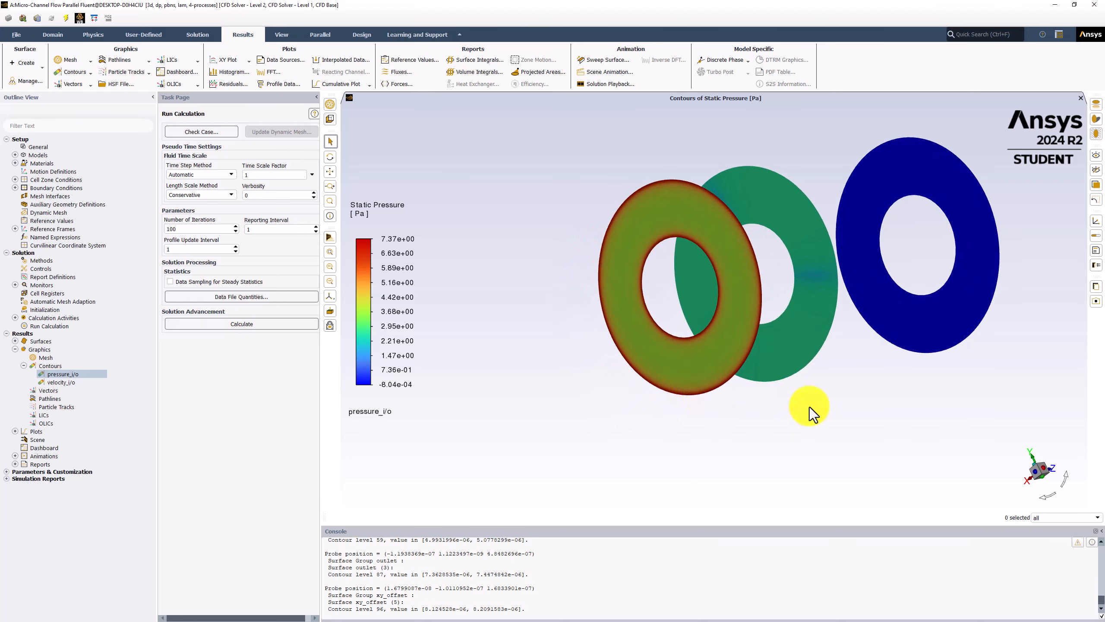
middle_drag(810, 397, 788, 414)
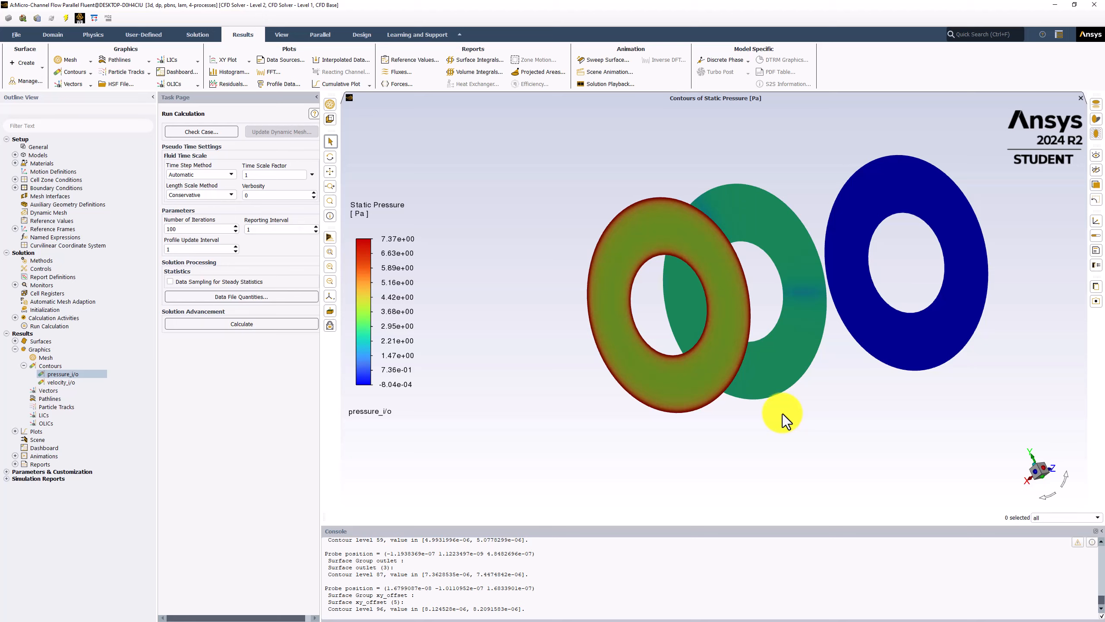
drag(783, 415, 734, 418)
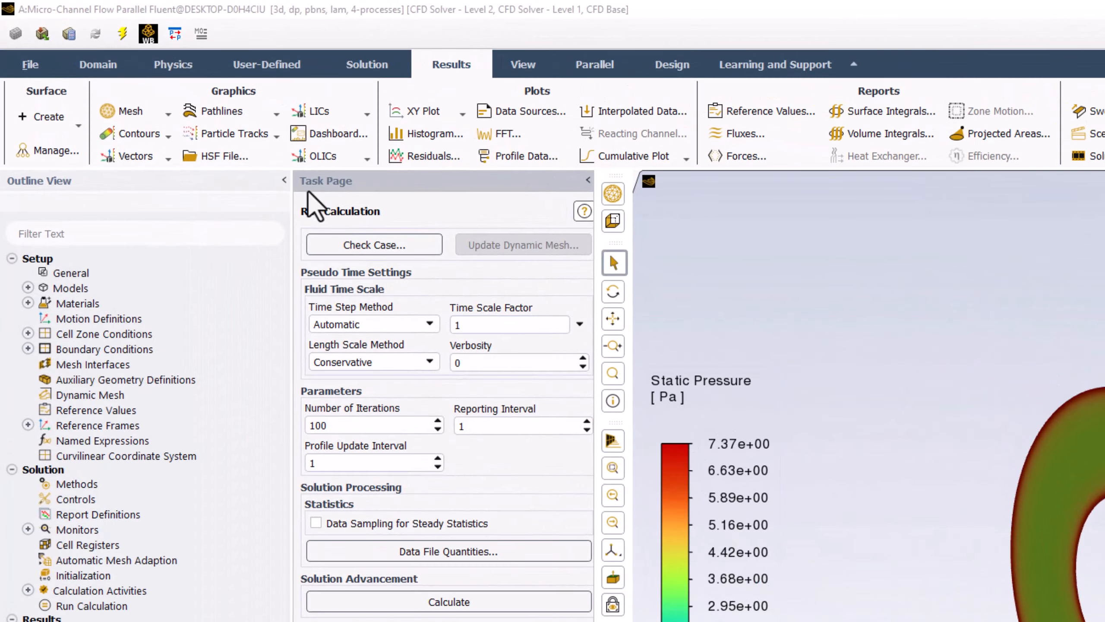
Step: Start a new plane surface named zx_offset using the ZX Plane method
click(53, 120)
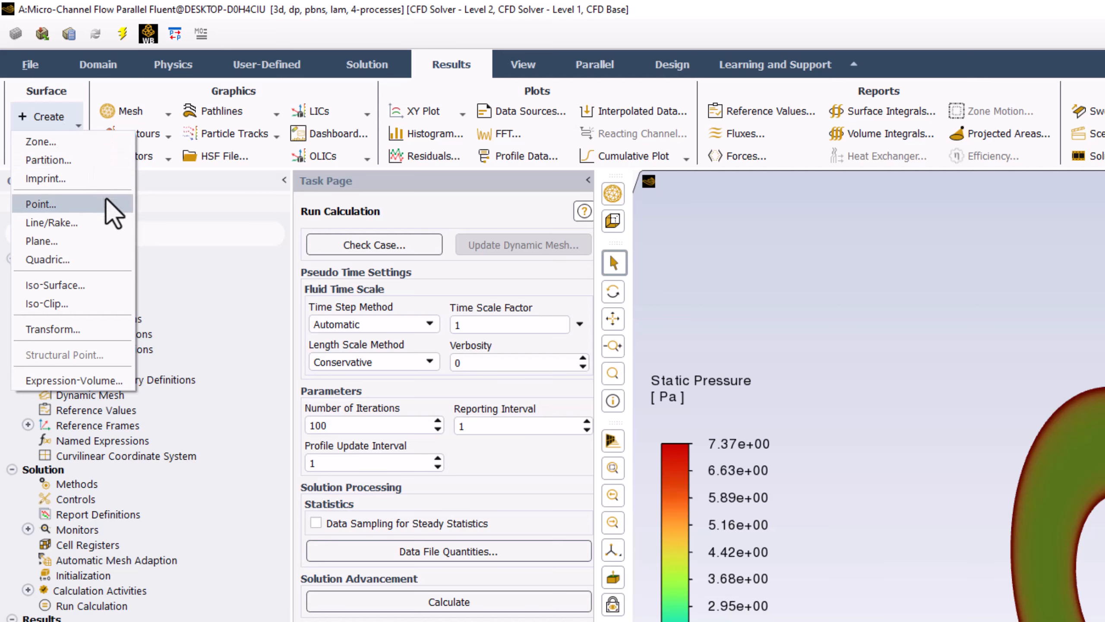
click(89, 241)
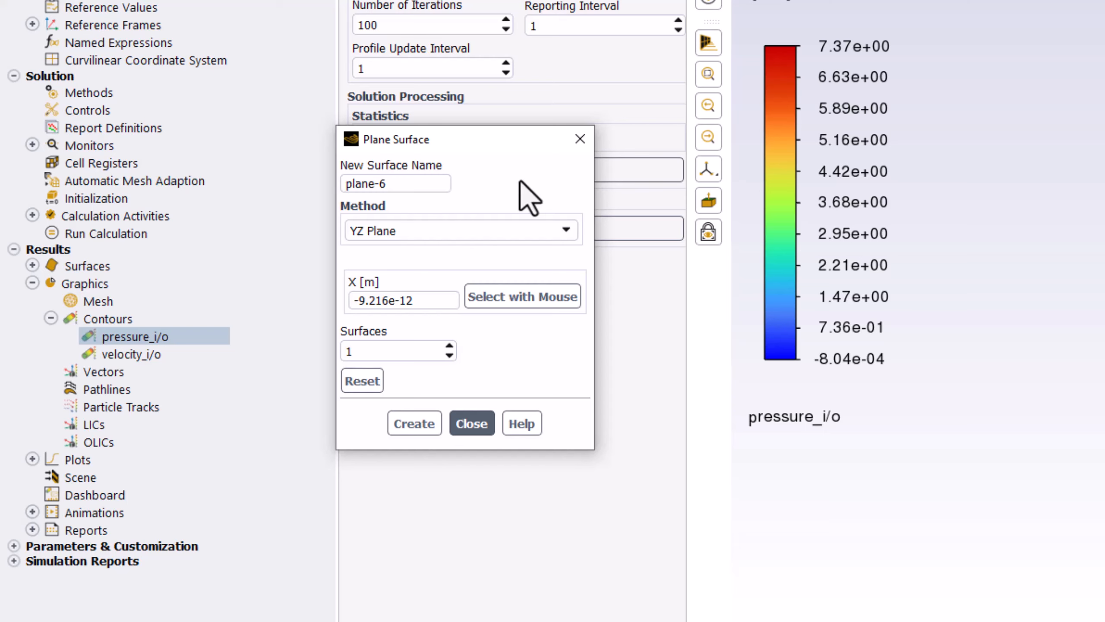
drag(423, 182, 308, 180)
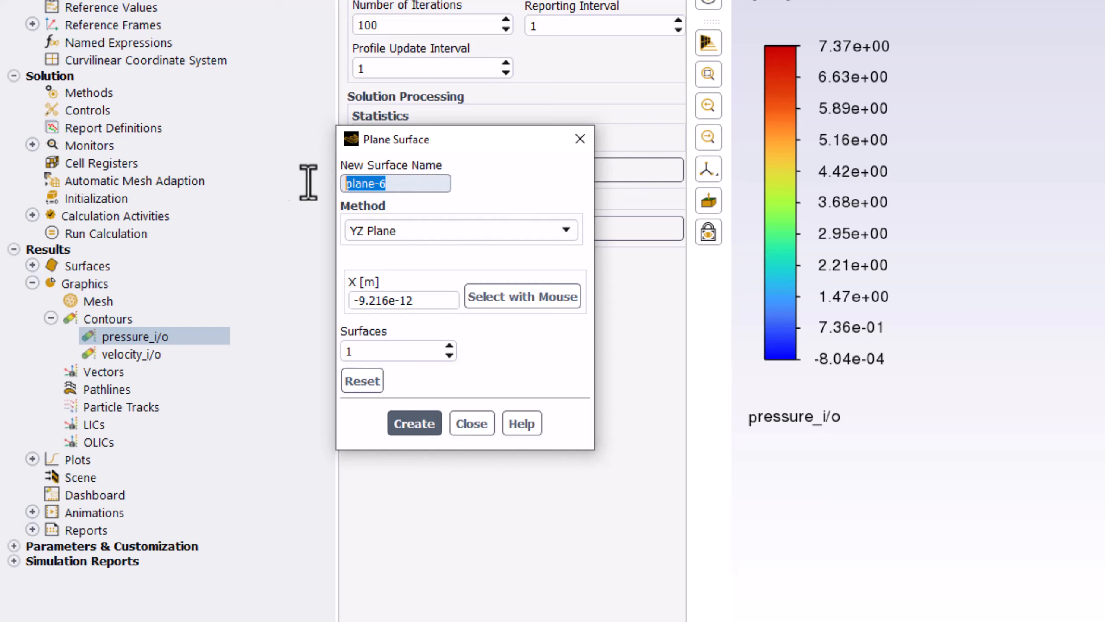
text(zx_offset)
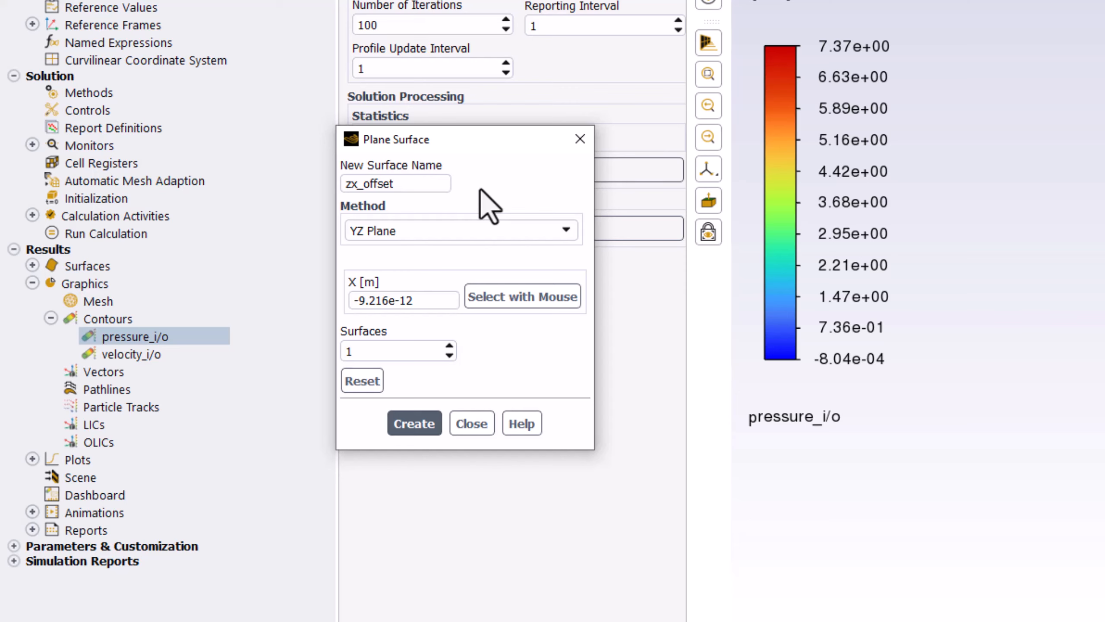
click(551, 238)
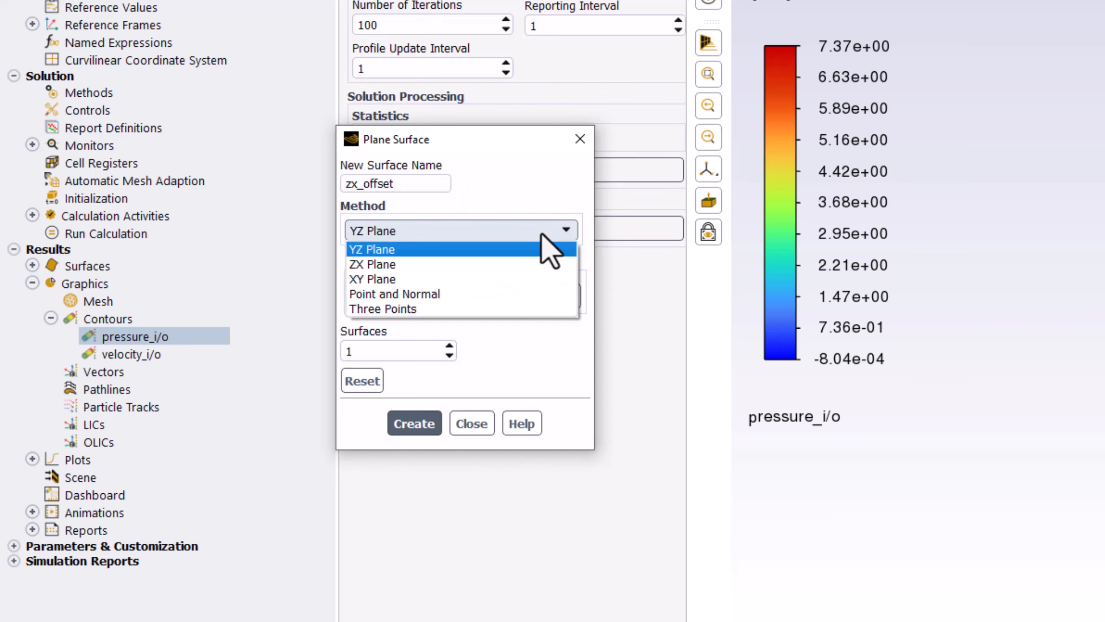
click(524, 263)
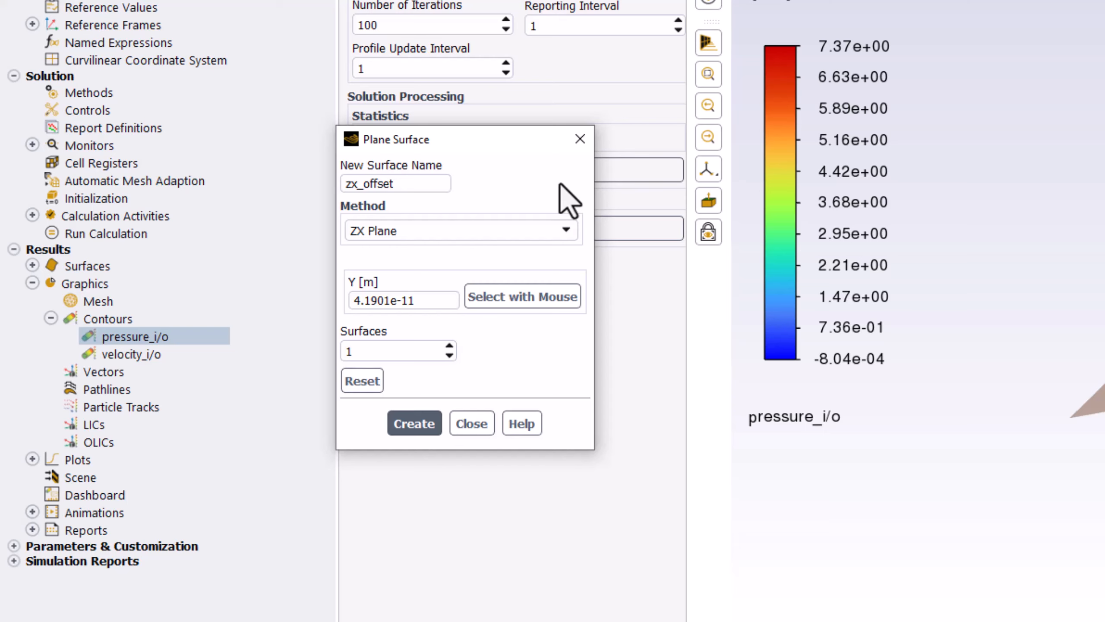
Step: Set the plane's Y position to 1E-7 m and create the surface
drag(429, 301, 328, 301)
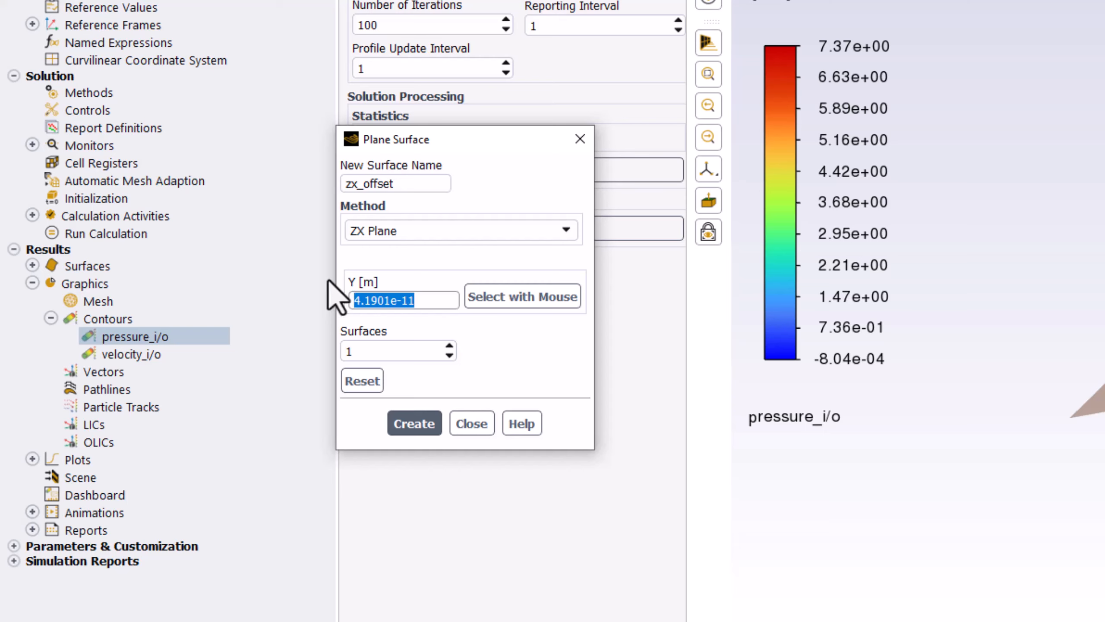
text(1E-7)
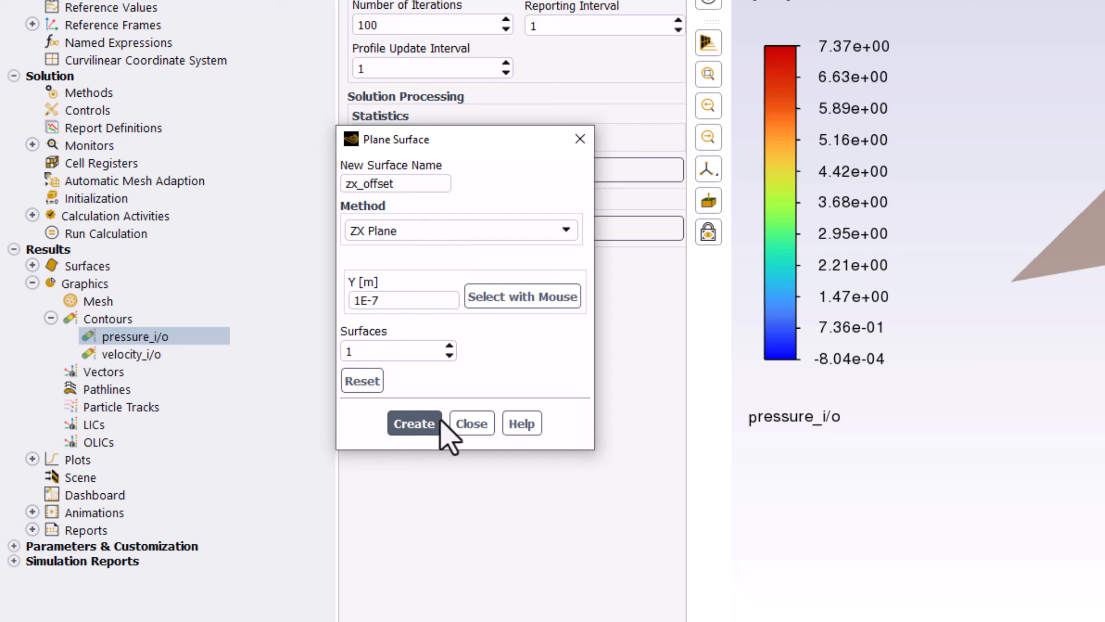
click(415, 425)
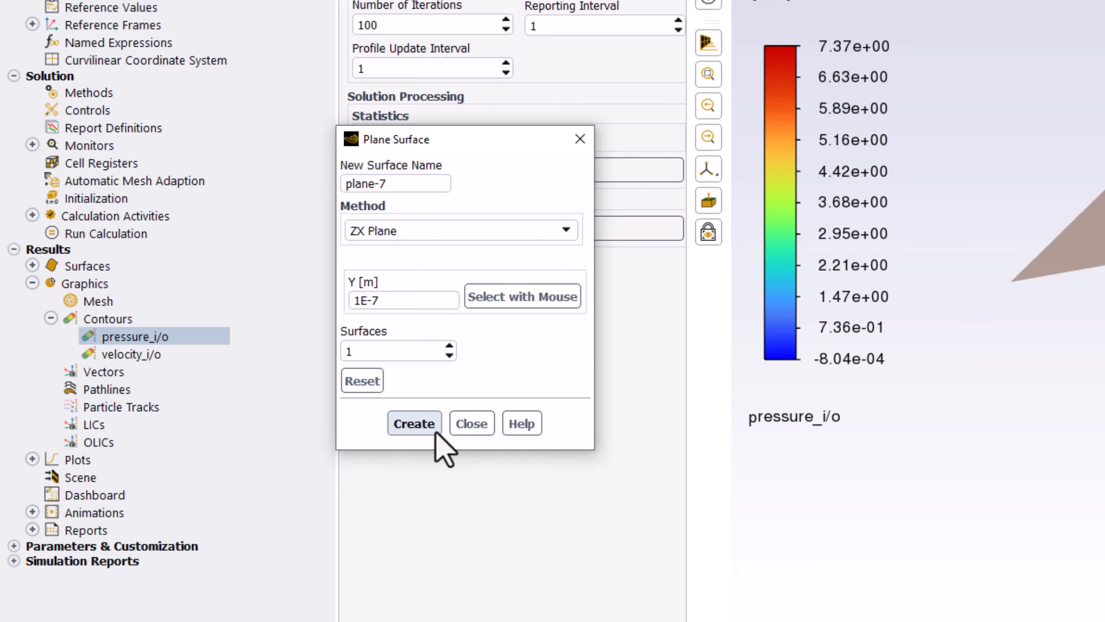
click(453, 427)
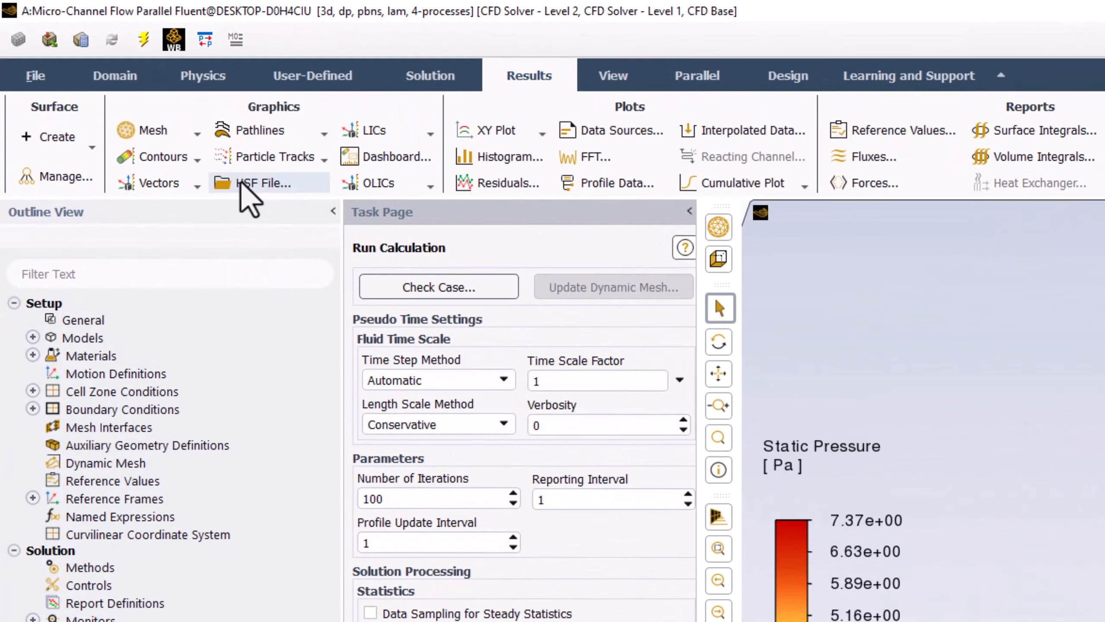
Step: Start a new vector plot and name it vectors
click(198, 186)
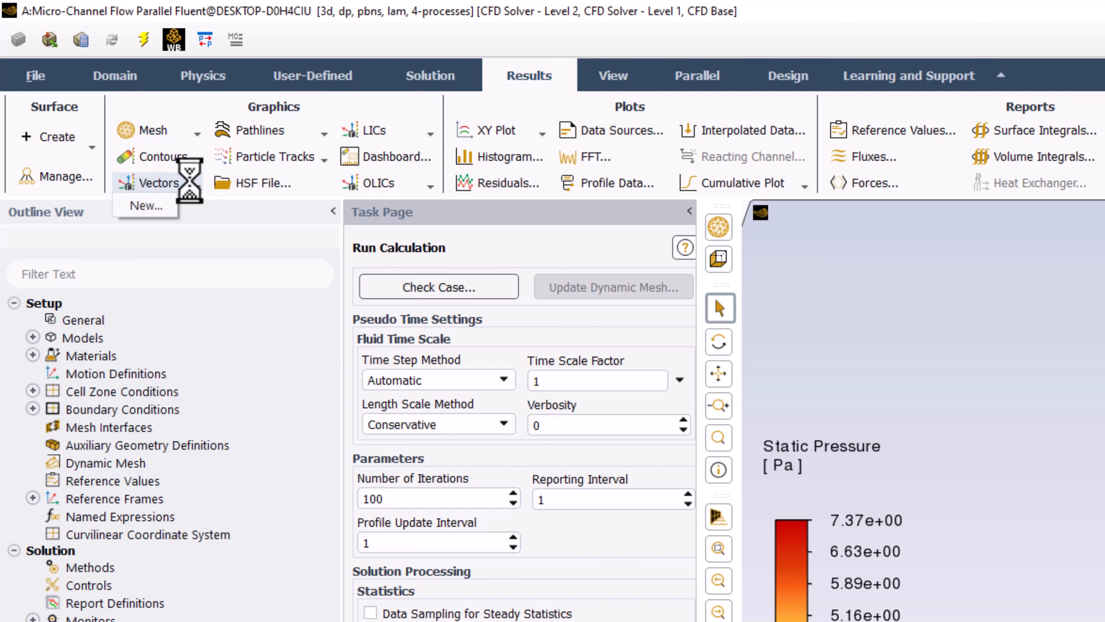
click(161, 208)
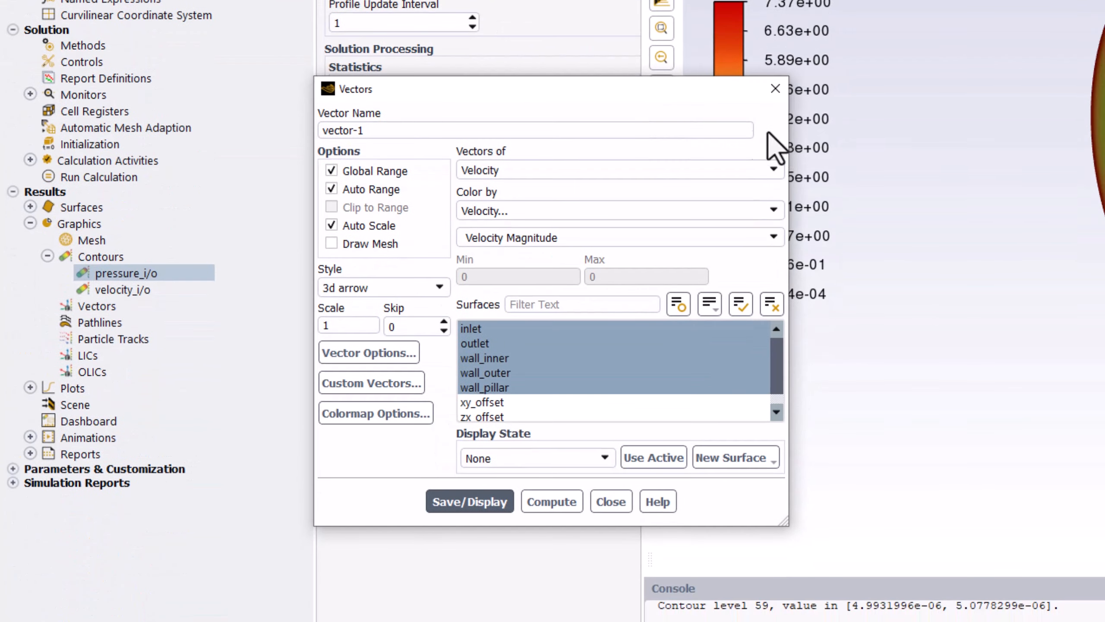
click(474, 129)
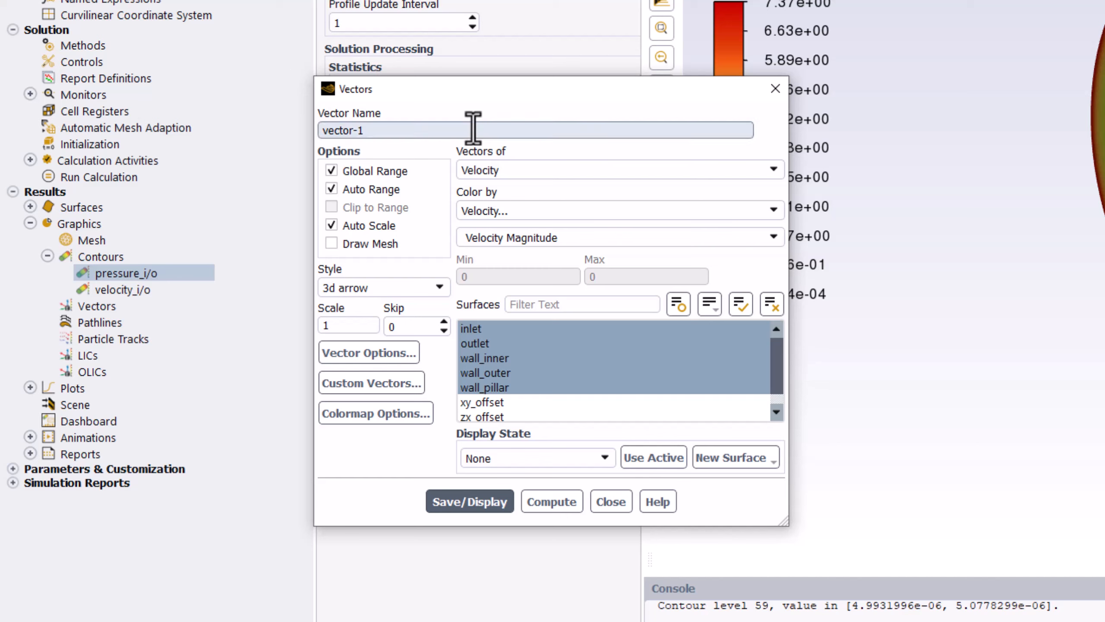
key(BackSpace)
key(BackSpace)
text(s)
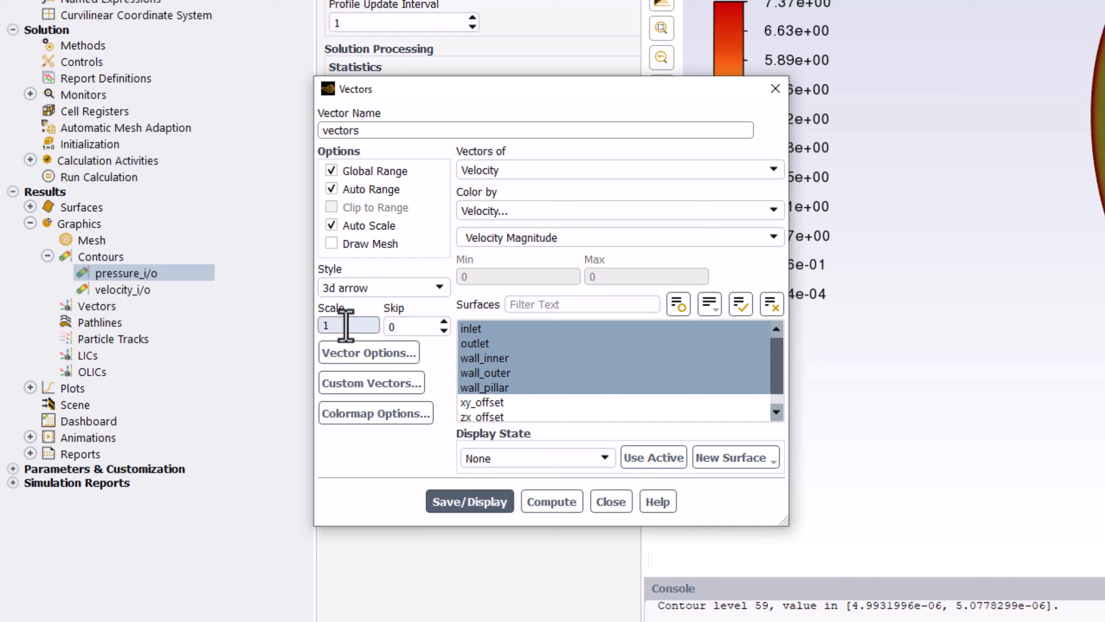
Step: Set the vector scale to 0.002 and the skip value to 1
drag(346, 324, 287, 327)
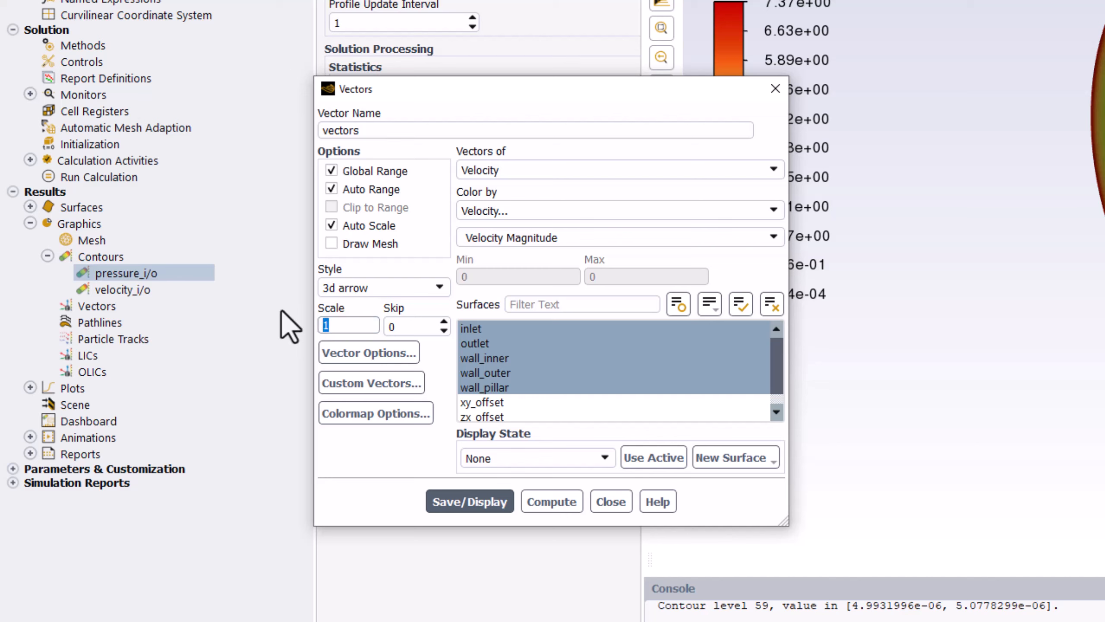
text(0.002)
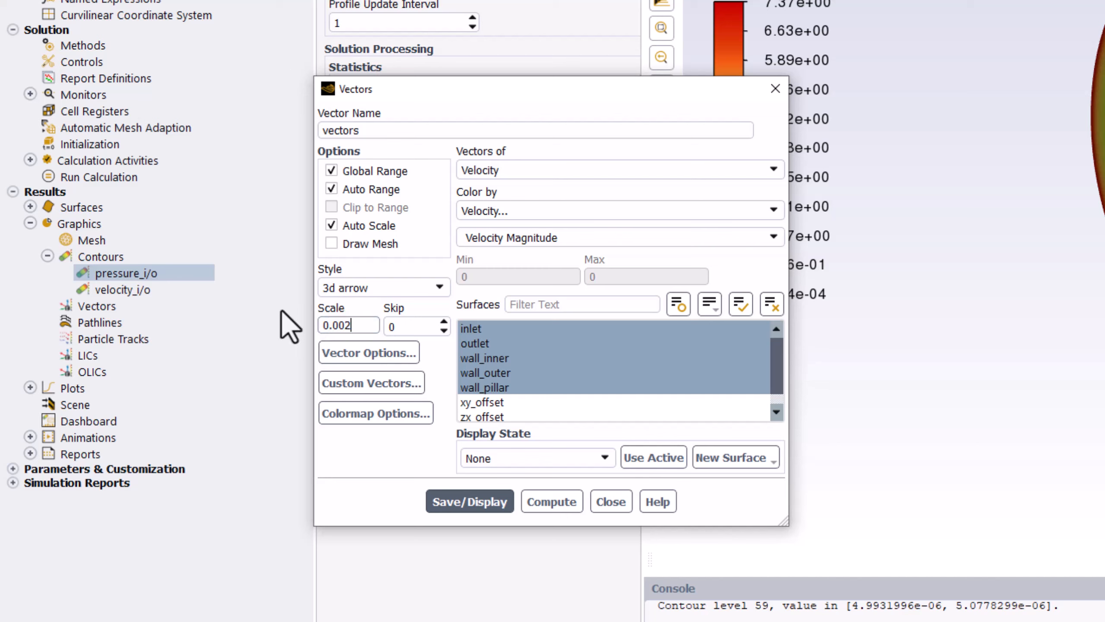
double_click(390, 327)
text(1)
click(440, 376)
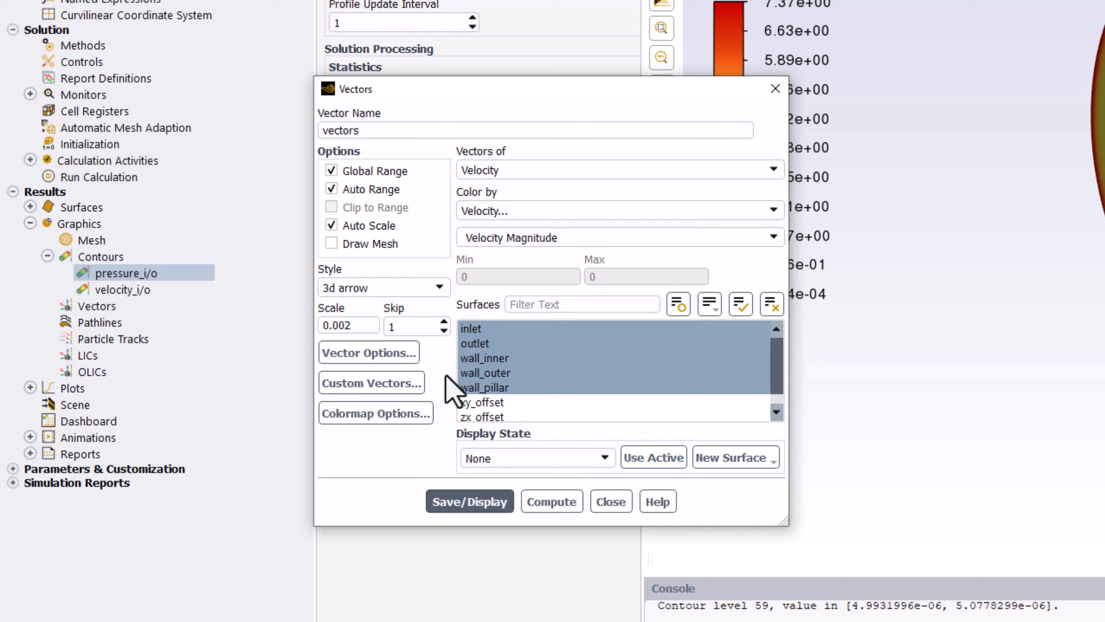
Step: Deselect the inlet, outlet and all wall surfaces, and select only zx_offset for the vector plot
click(583, 325)
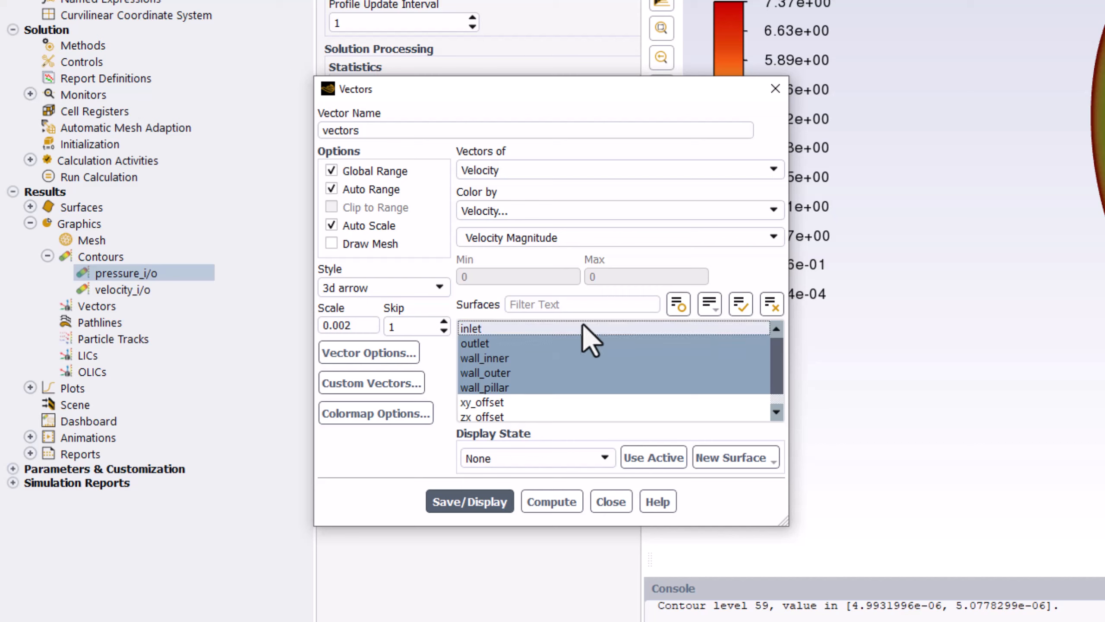
click(583, 343)
click(572, 358)
click(569, 372)
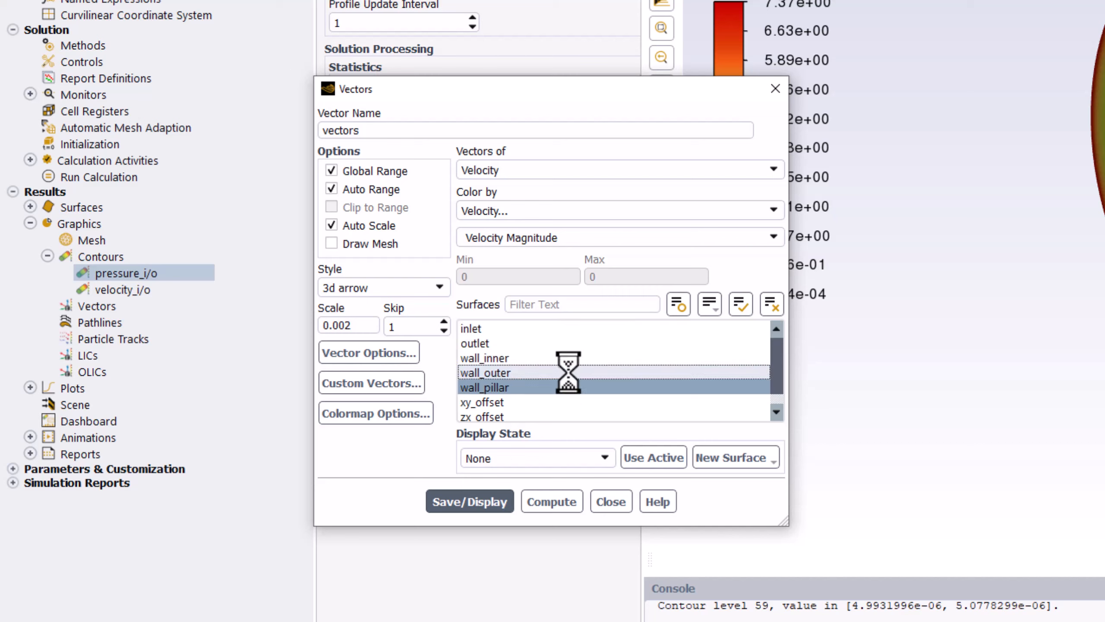
click(567, 386)
scroll(631, 383, down, 1)
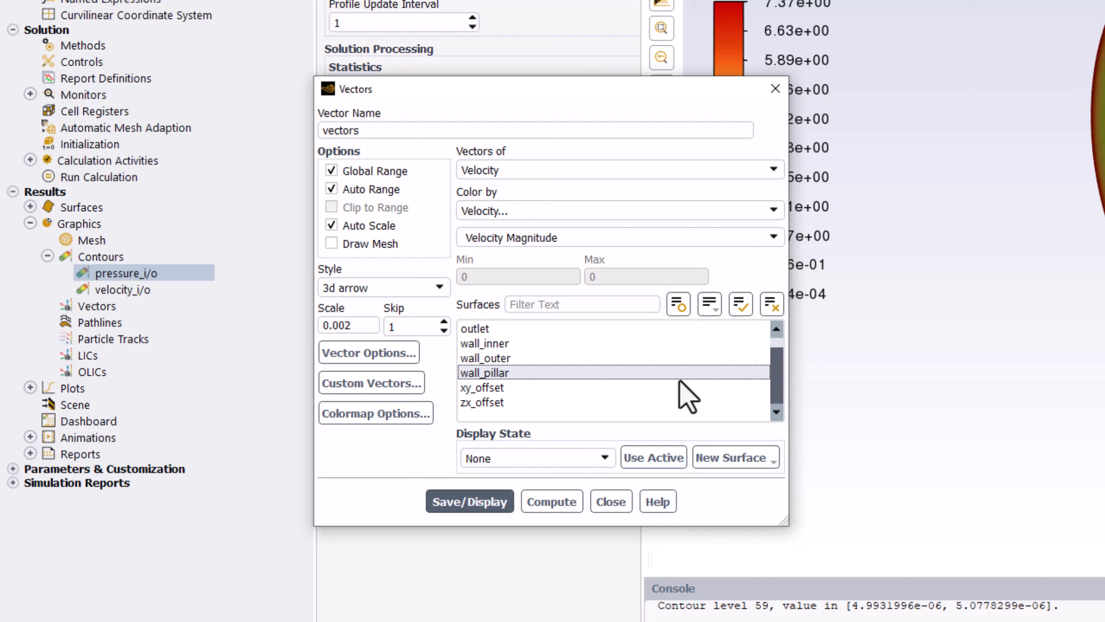
click(646, 402)
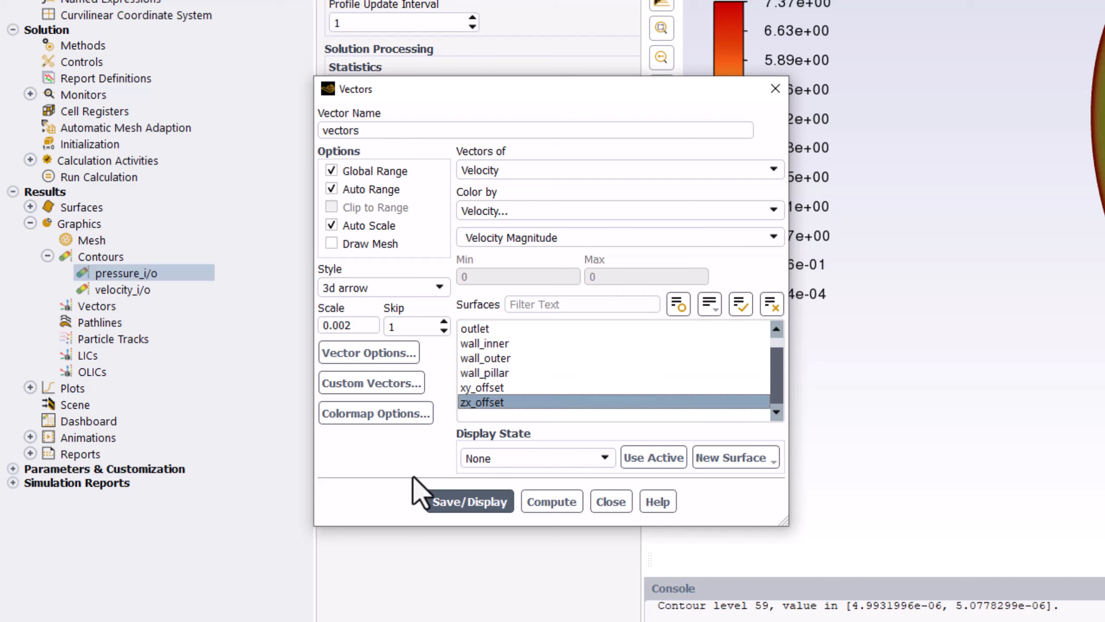
Step: Save and display the velocity vector plot on zx_offset, and close its settings
click(472, 505)
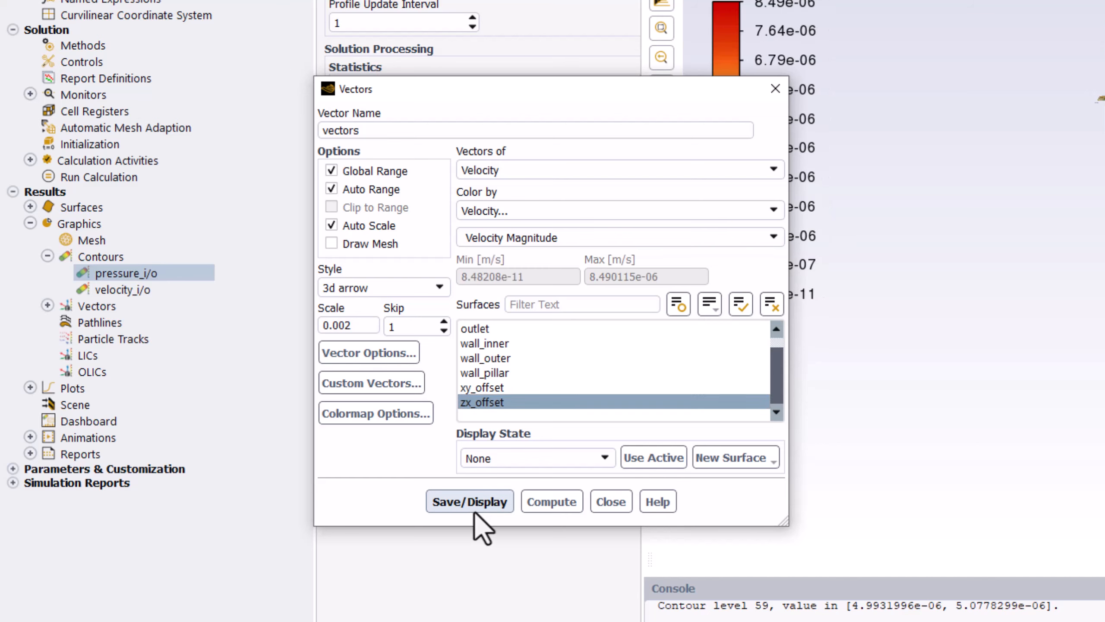
click(609, 507)
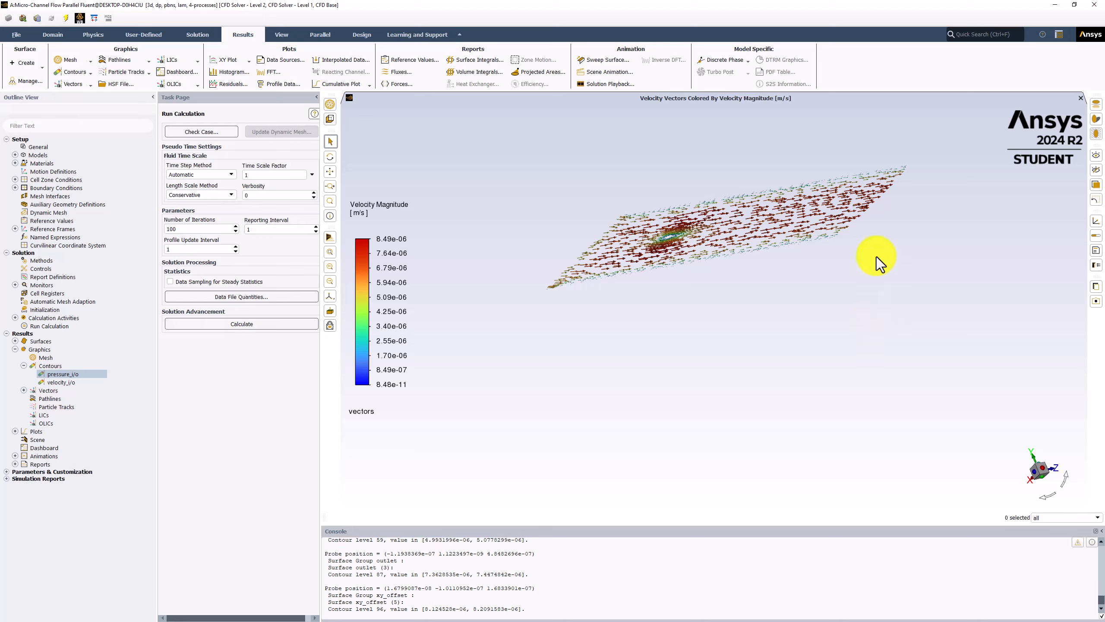
Step: View the vector plot square to the ZX plane with the Z axis horizontal, and examine the velocity vectors around the pillar up close
drag(876, 252, 965, 394)
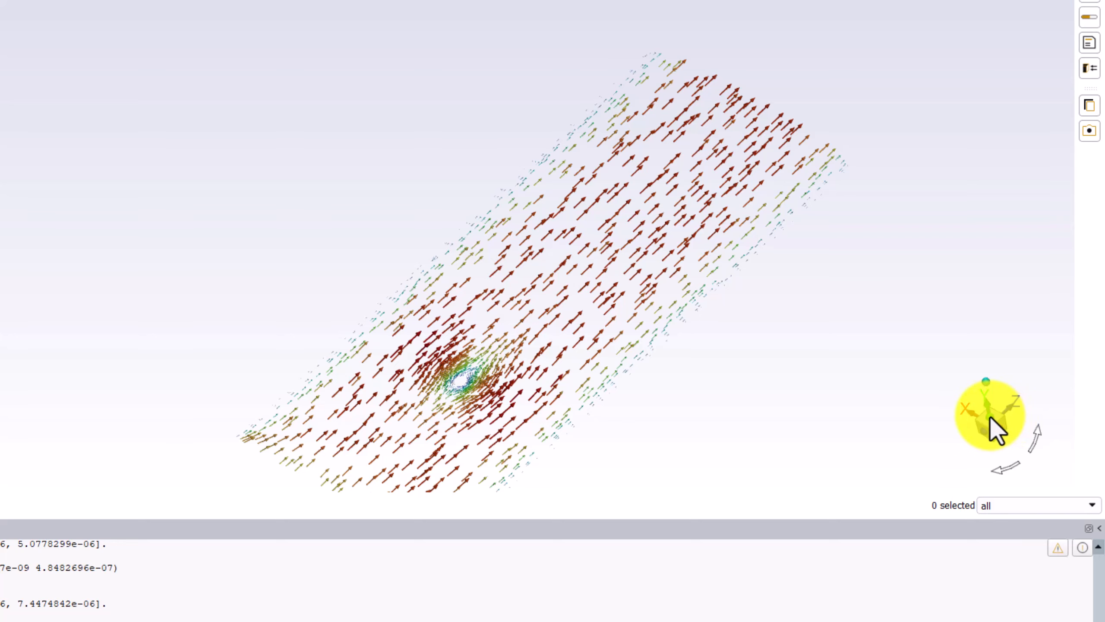
click(991, 418)
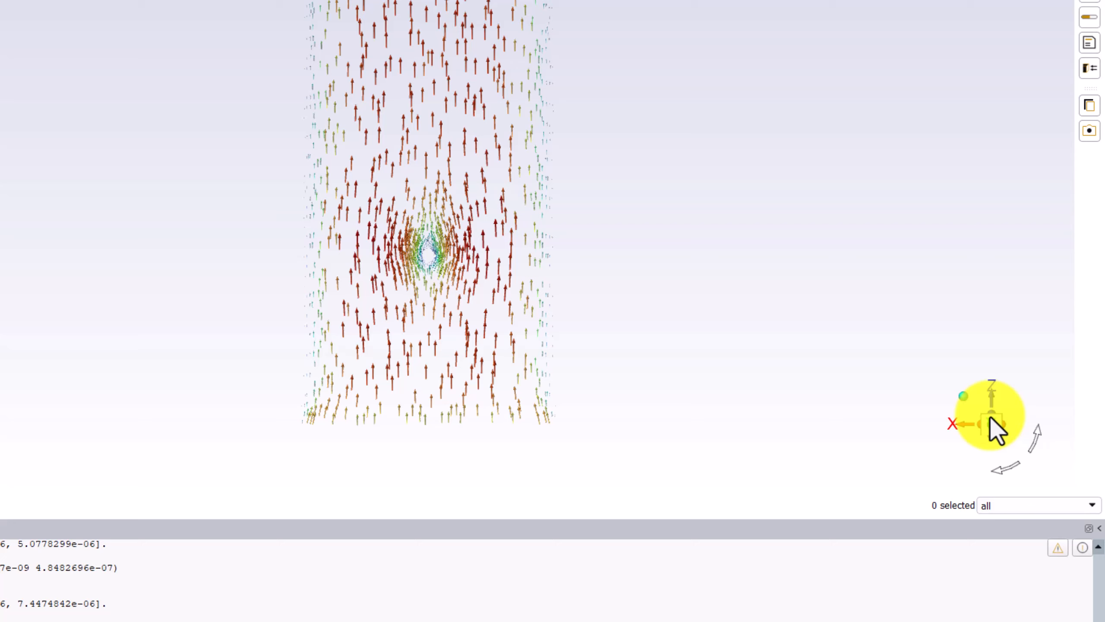
click(1001, 473)
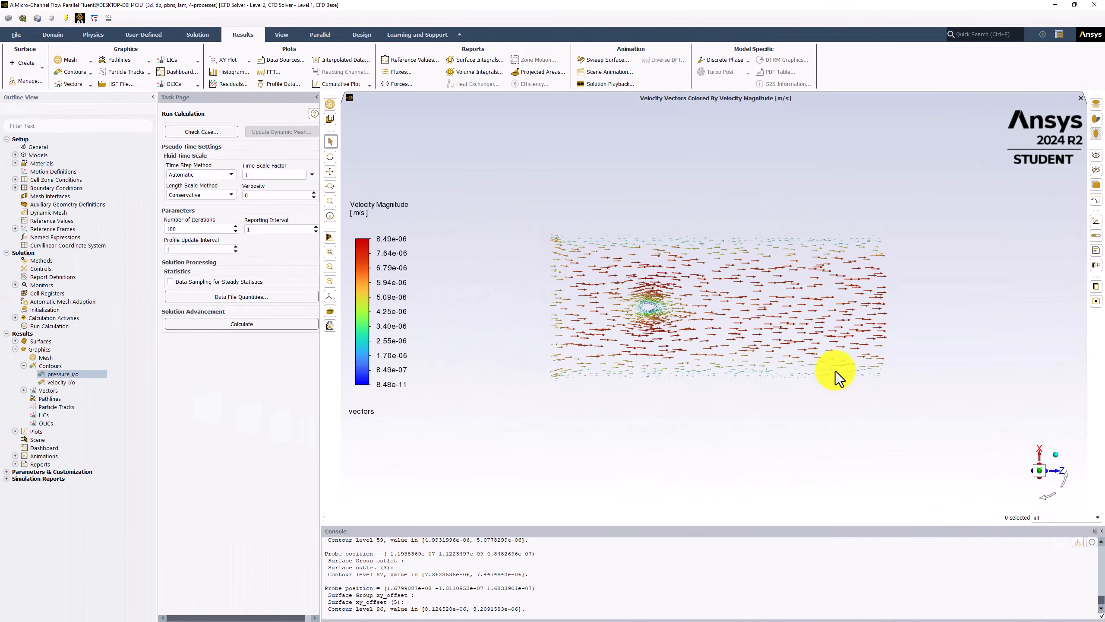
scroll(684, 306, up, 3)
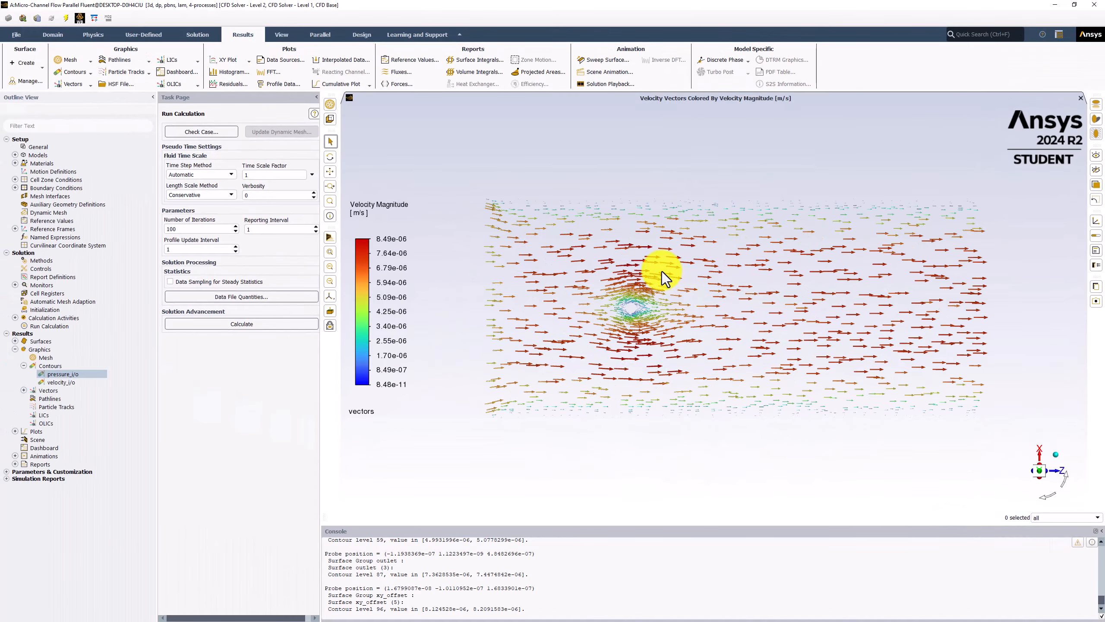
scroll(662, 271, up, 2)
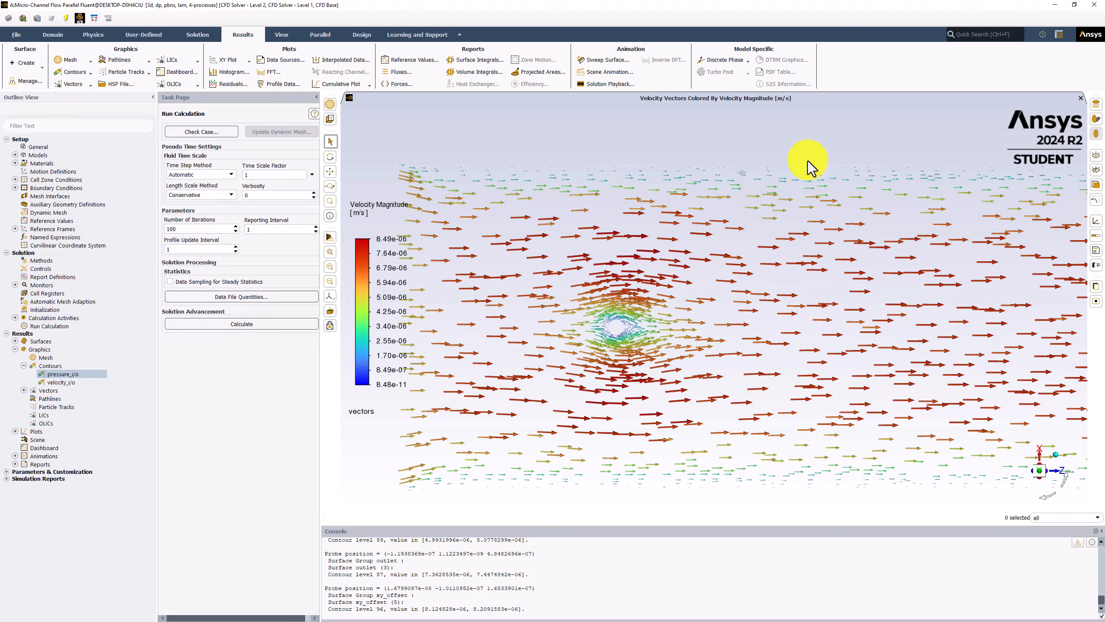
scroll(617, 335, up, 5)
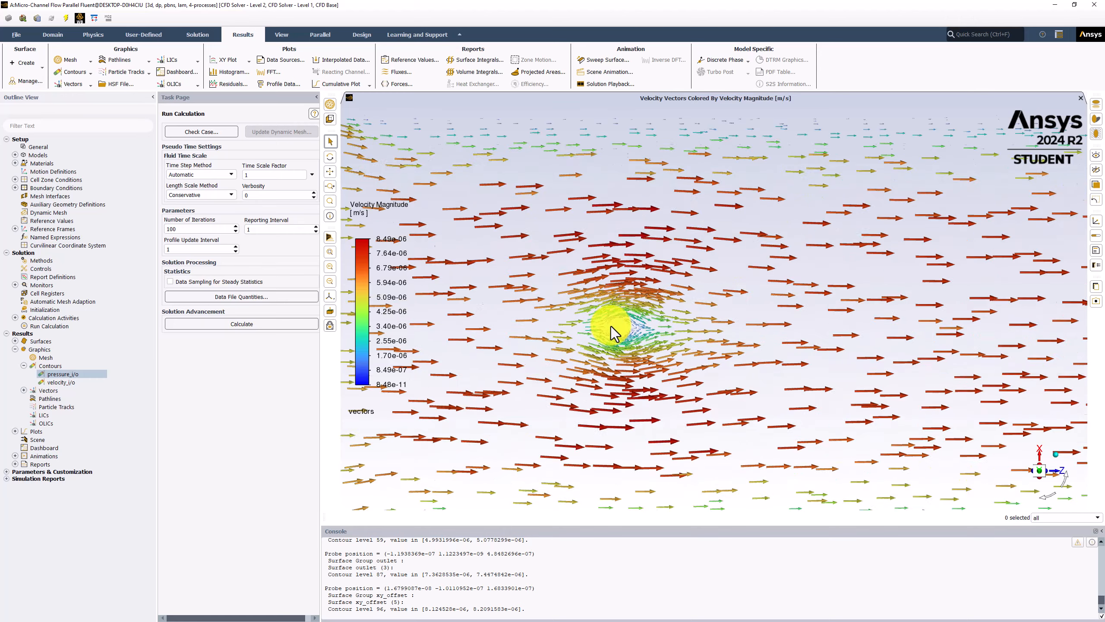
scroll(618, 338, up, 5)
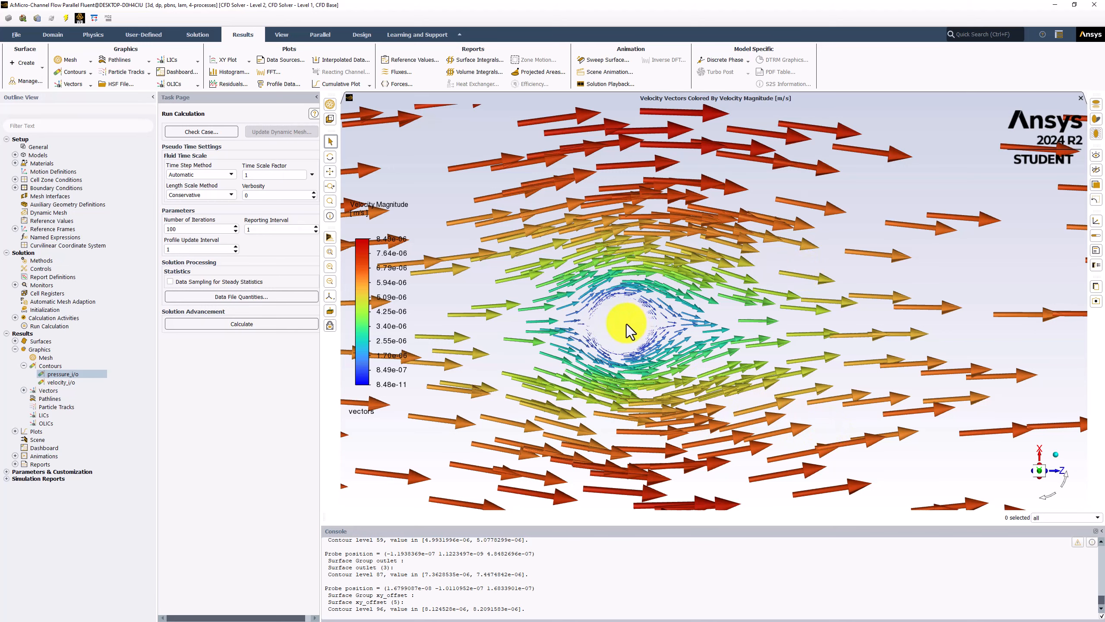
scroll(626, 325, down, 5)
scroll(627, 323, down, 2)
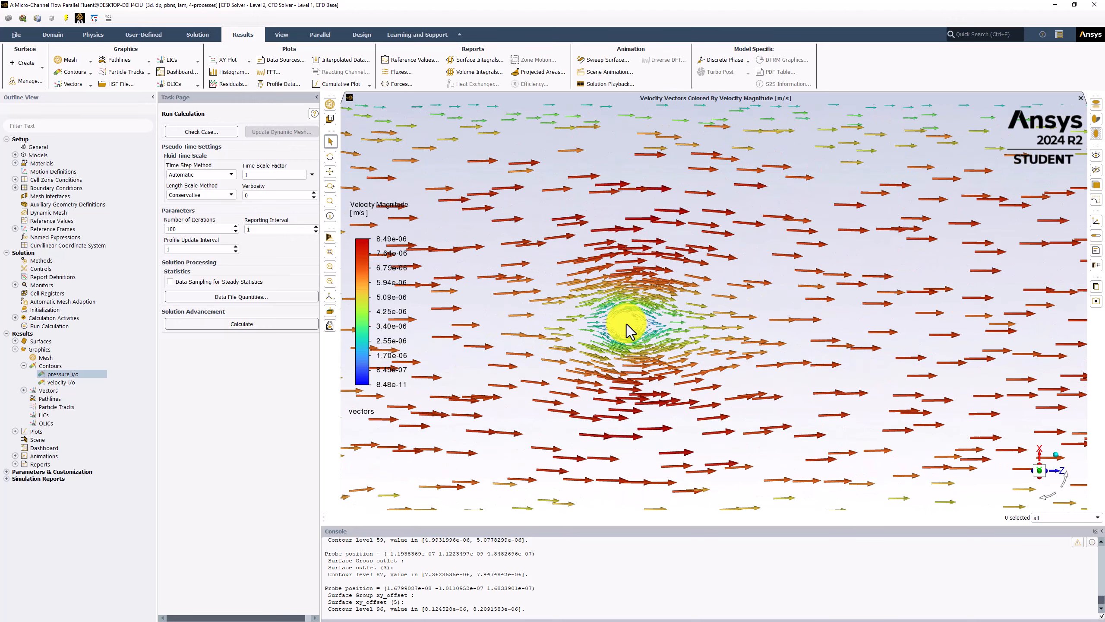